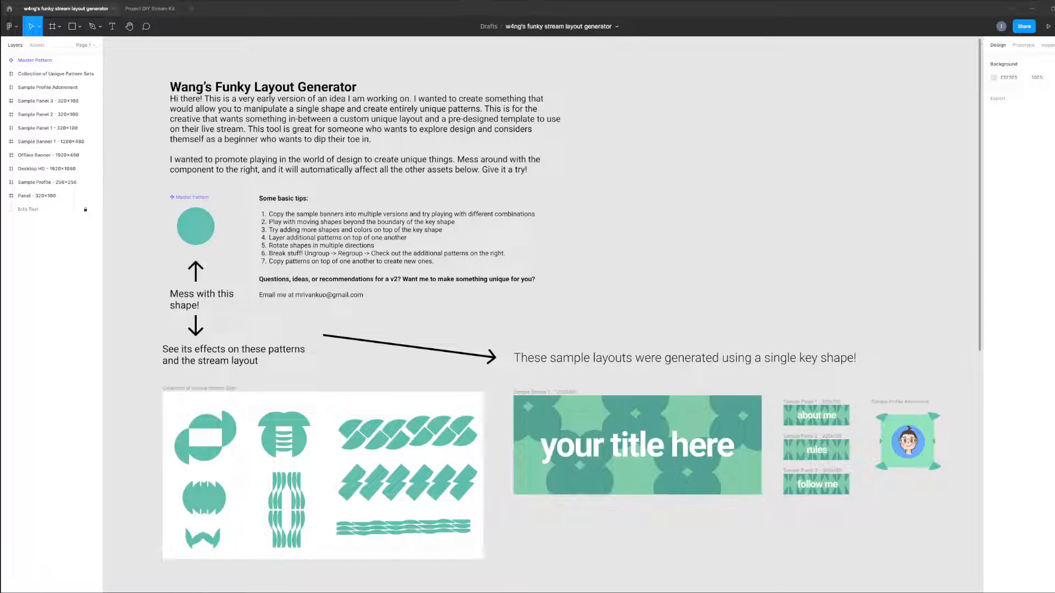
Draw a 112 × 112 square beside the Master Pattern circle and fill it white.
scroll(674, 271, "left", 5)
scroll(674, 270, "down", 2)
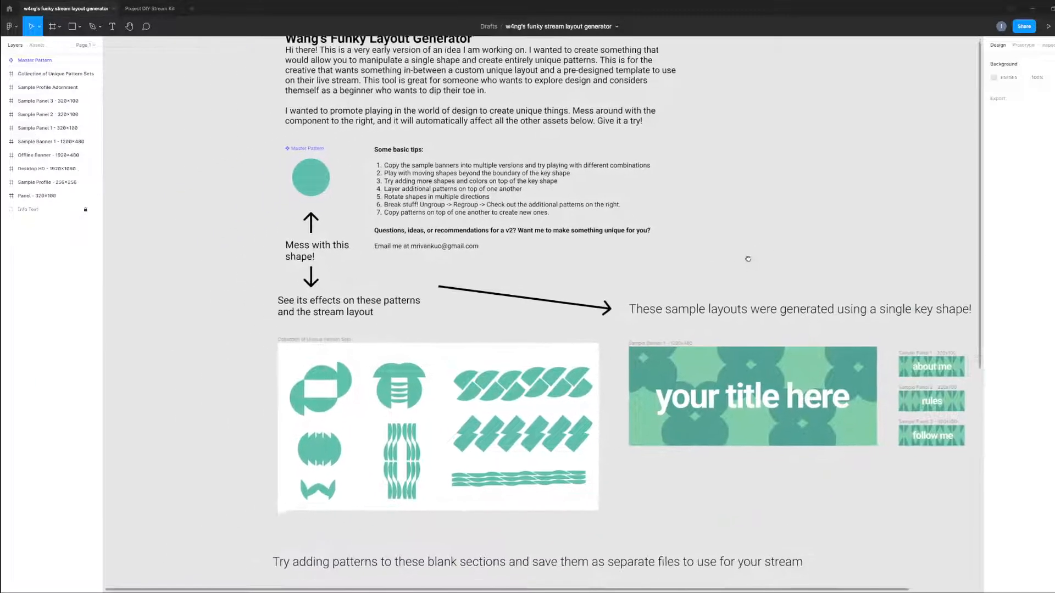
scroll(497, 258, "up", 3)
key("r")
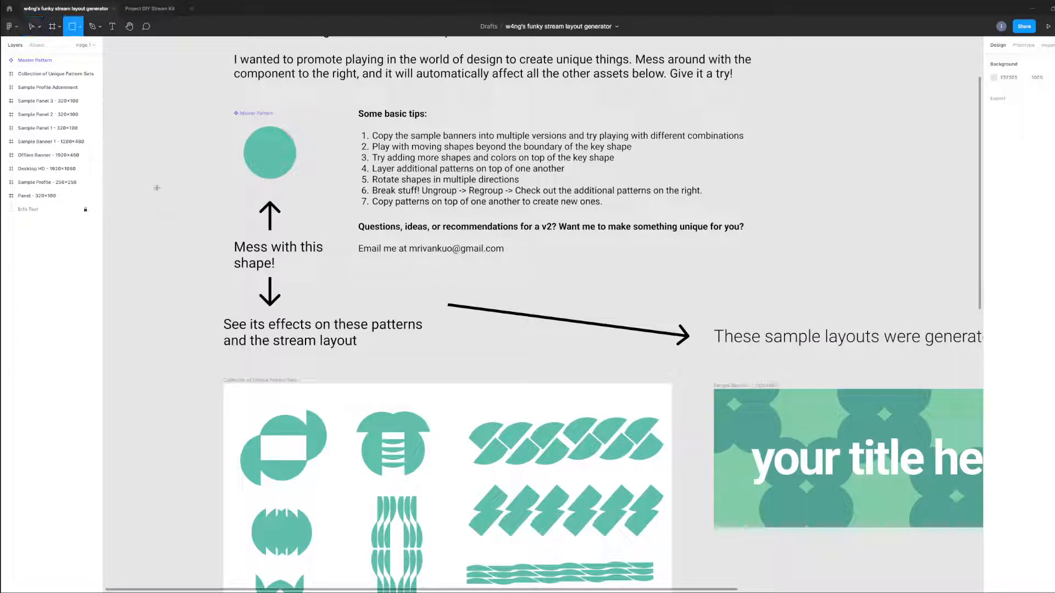
left_click_drag(157, 188, 190, 221)
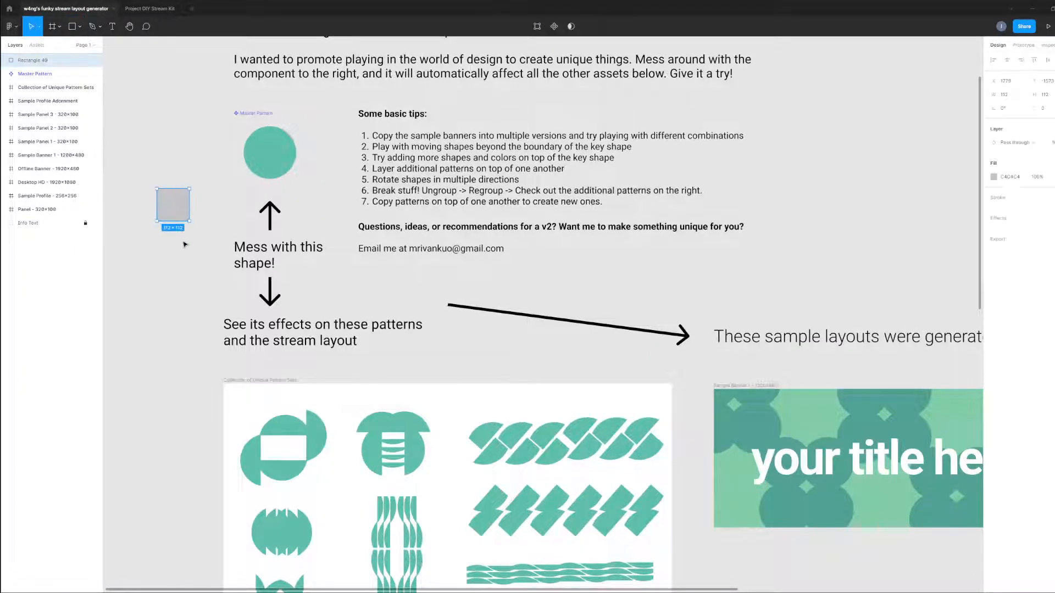
left_click(994, 178)
left_click_drag(955, 200, 873, 183)
left_click(197, 263)
Move the white square into the Master Pattern component and try it in several positions over the circle.
left_click_drag(172, 215, 254, 170)
scroll(164, 187, "down", 2)
left_click_drag(235, 113, 256, 108)
scroll(150, 239, "right", 2)
scroll(155, 241, "down", 2)
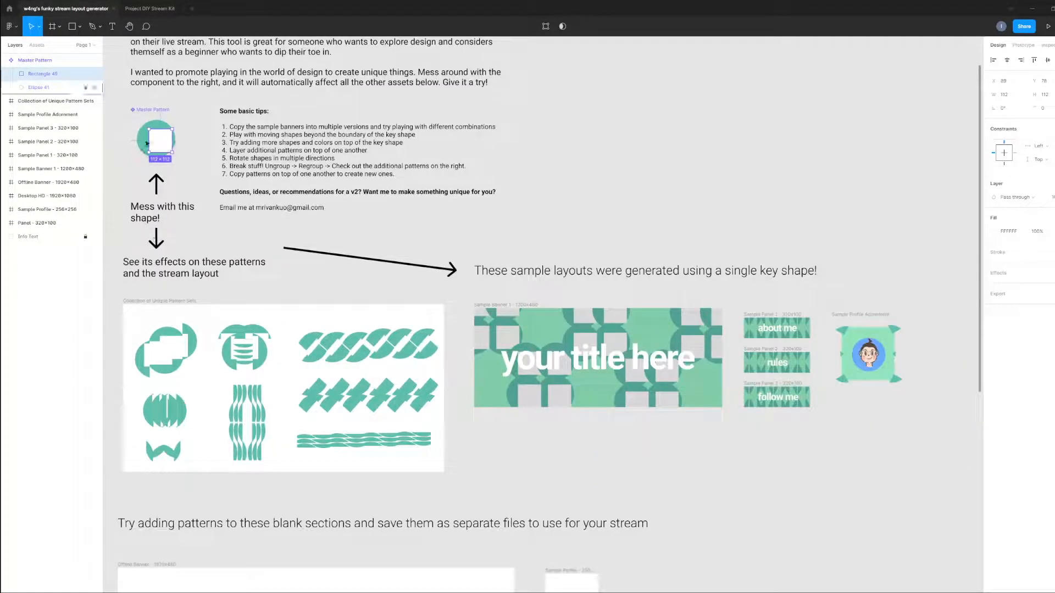
left_click_drag(162, 148, 143, 124)
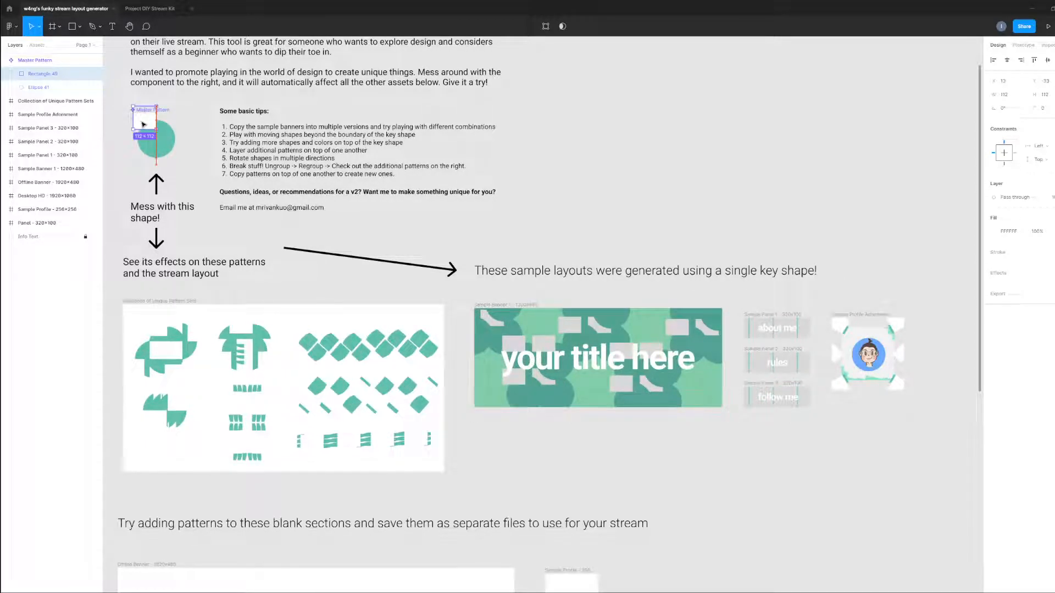
left_click_drag(144, 124, 177, 165)
Take the white square back out of the Master Pattern and delete its extra copy.
left_click_drag(184, 212, 162, 229)
left_click_drag(144, 181, 158, 219)
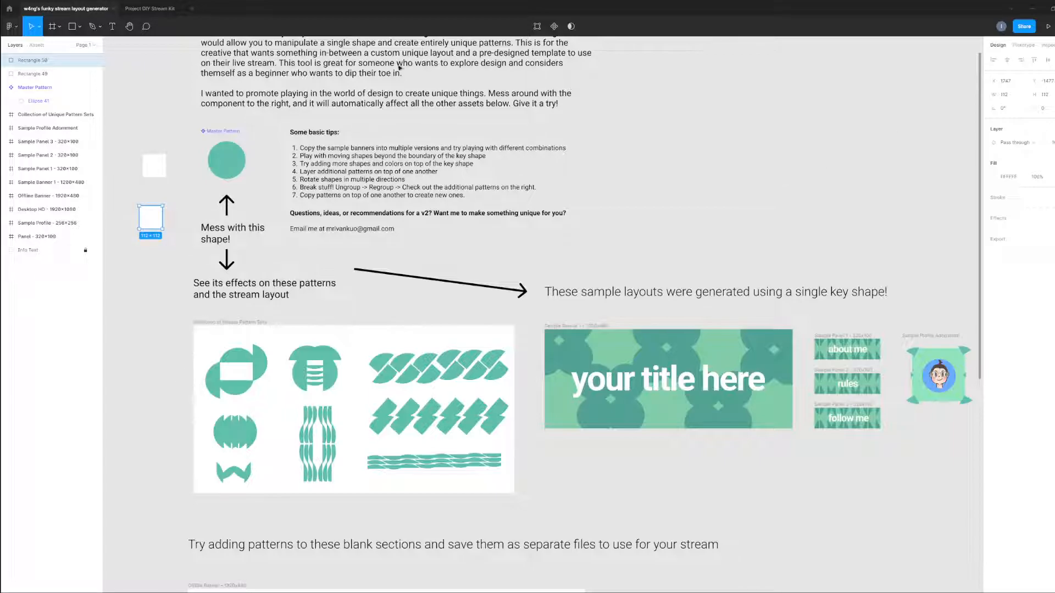
key("Delete")
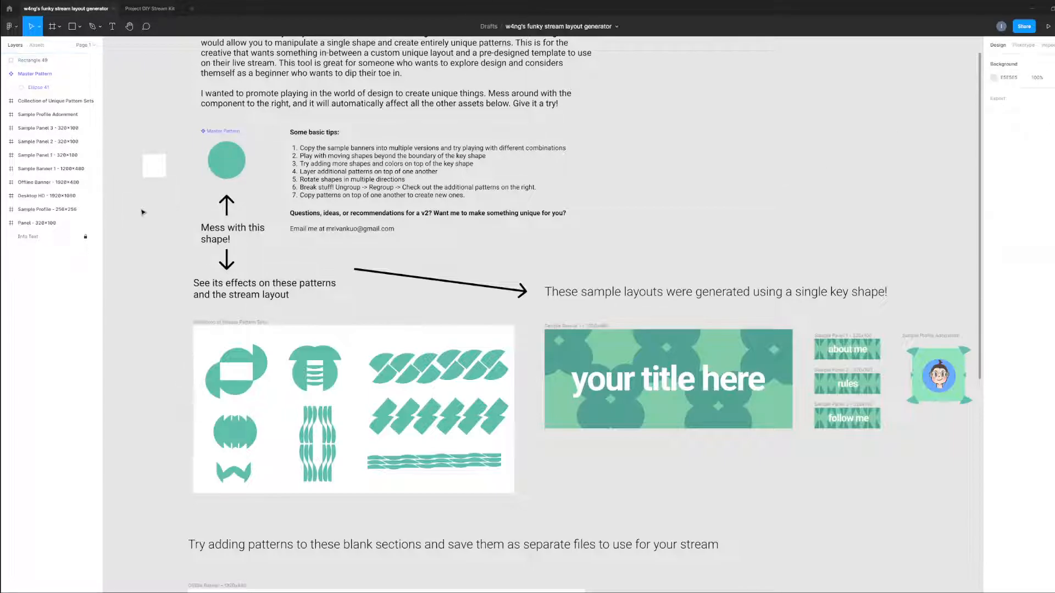
Move the white square slightly beside the Master Pattern and change its fill to a muted red.
scroll(165, 211, "up", 3)
left_click(149, 154)
left_click_drag(149, 154, 145, 171)
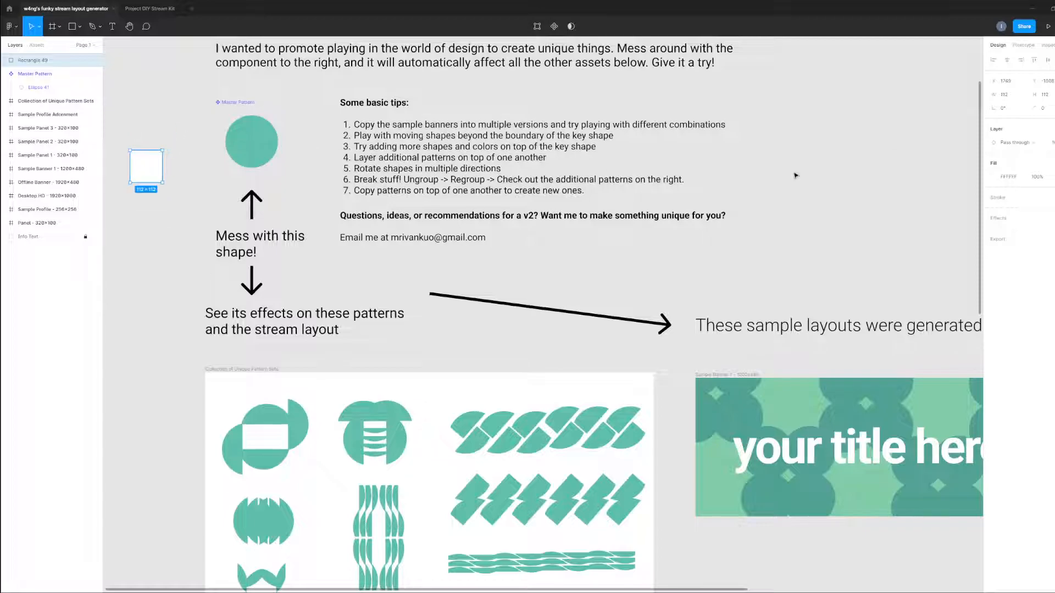
left_click(993, 177)
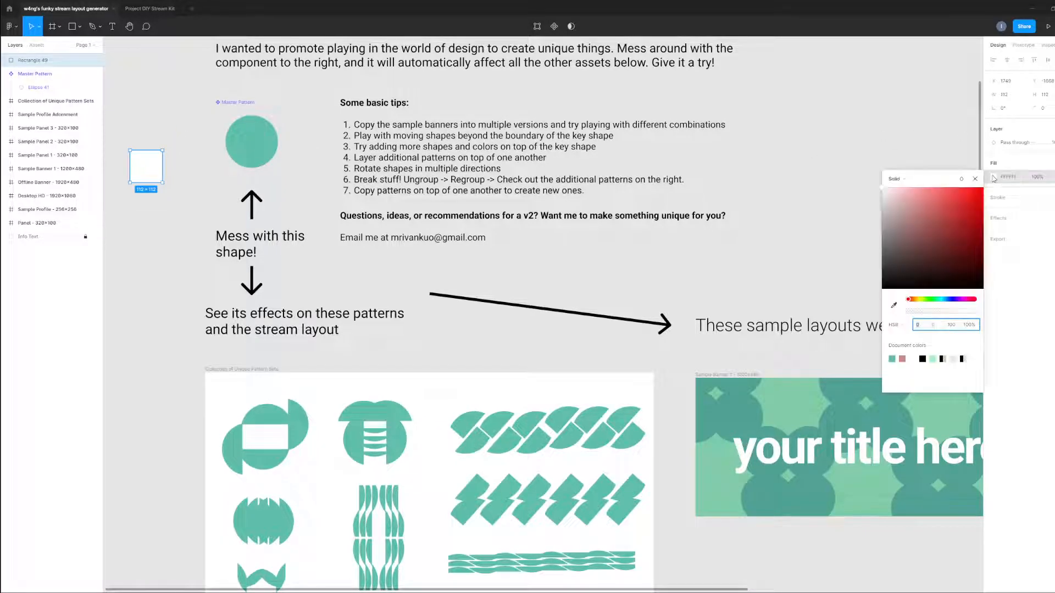
left_click(923, 213)
key("Escape")
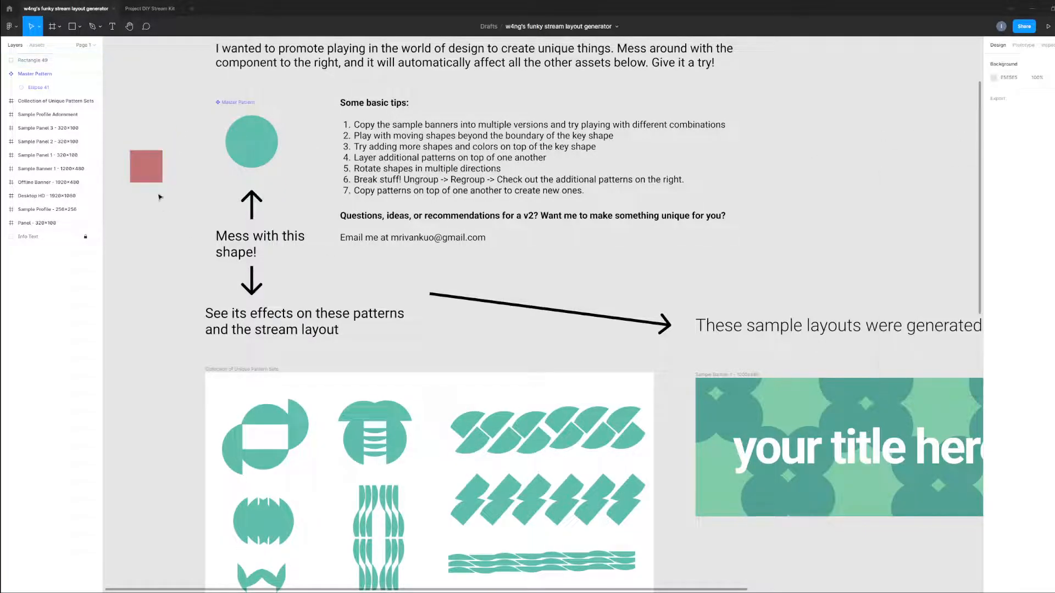
Place the red square, scaled to about 71 × 71 and rotated, on the circle's lower-left edge and duplicate it toward the right side.
left_click_drag(164, 147, 227, 156)
left_click(163, 172)
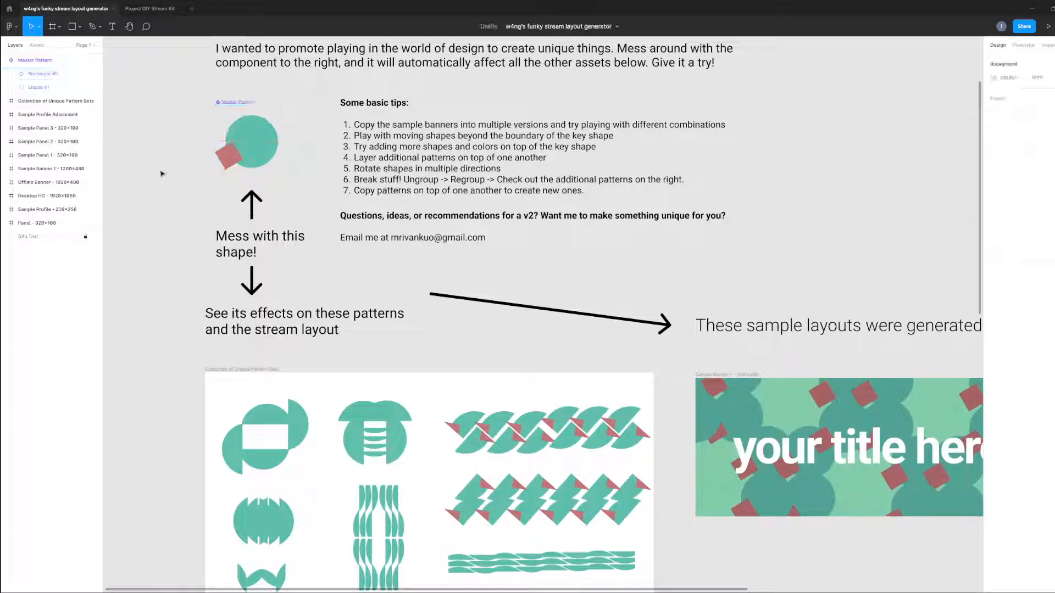
double_click(231, 160)
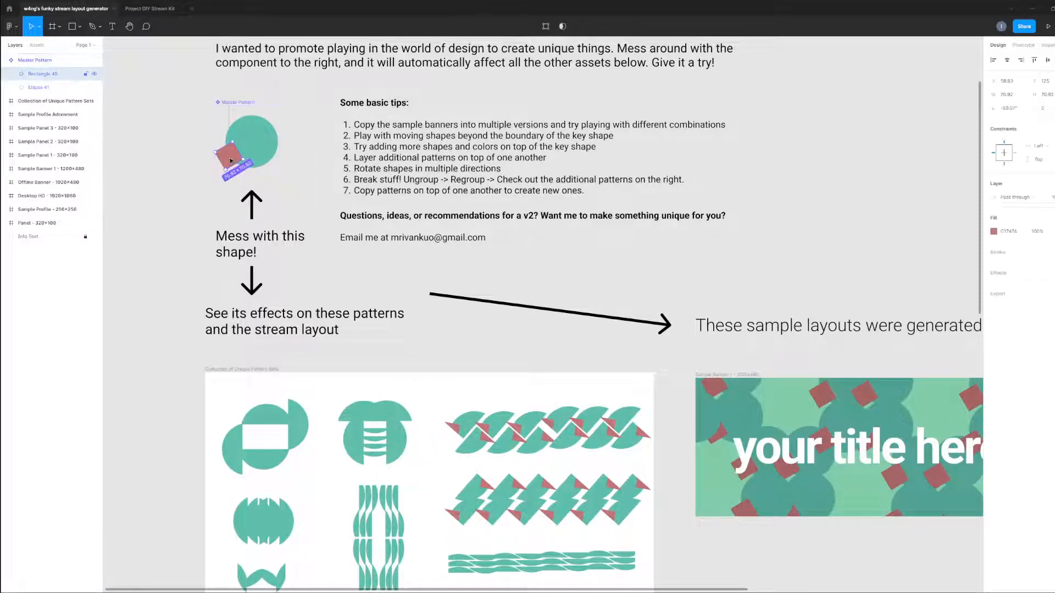
left_click_drag(242, 158, 277, 141)
left_click(165, 267)
Examine the pattern collection and sample banner, and the blank banner, desktop, profile and panel frames below them.
scroll(193, 295, "down", 5)
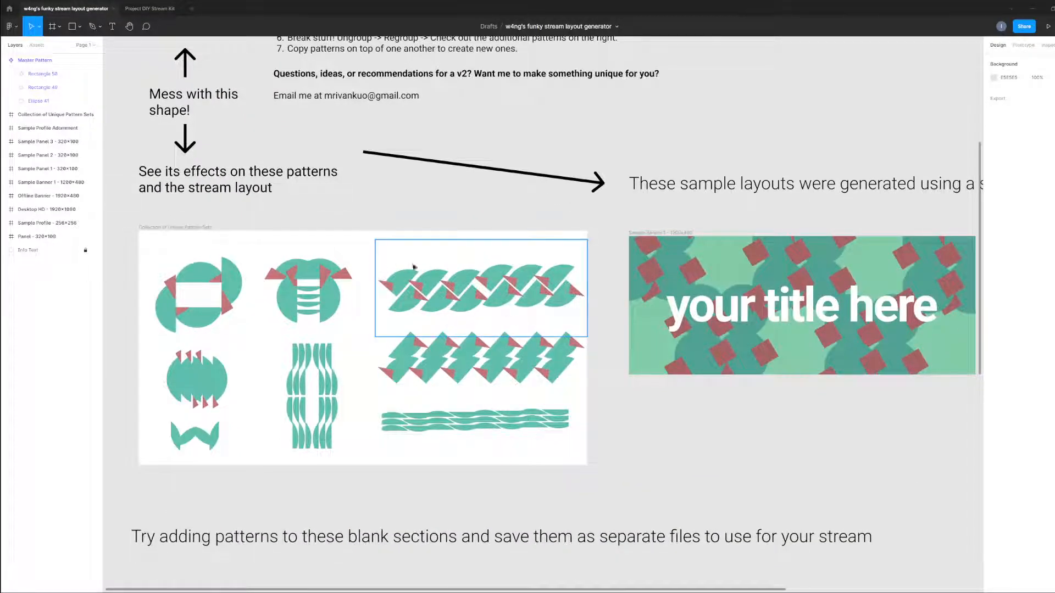
left_click_drag(730, 462, 666, 462)
left_click(437, 306)
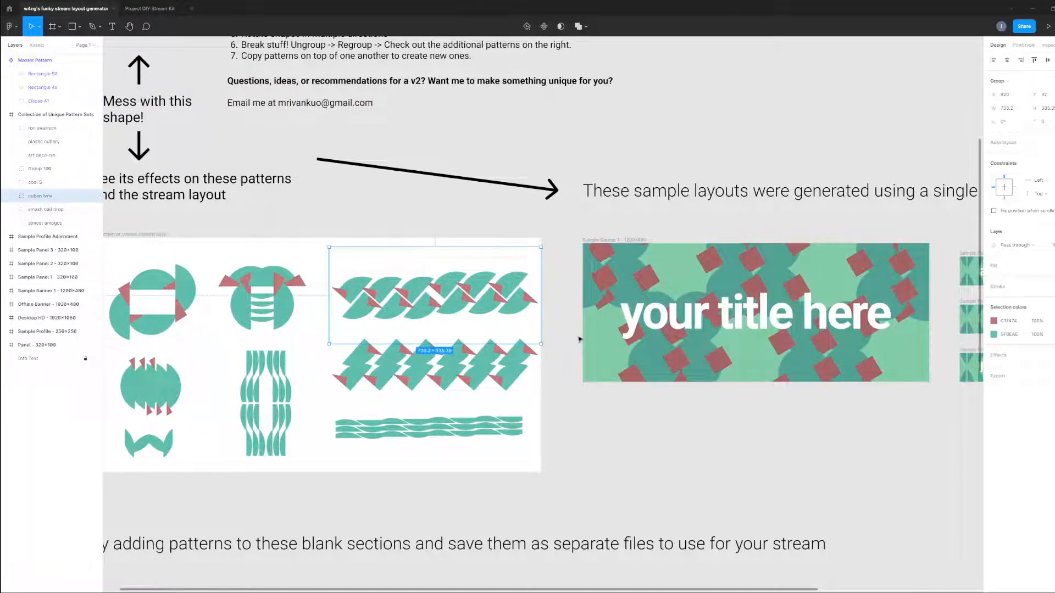
left_click(635, 475)
scroll(753, 305, "down", 5)
scroll(753, 306, "left", 2)
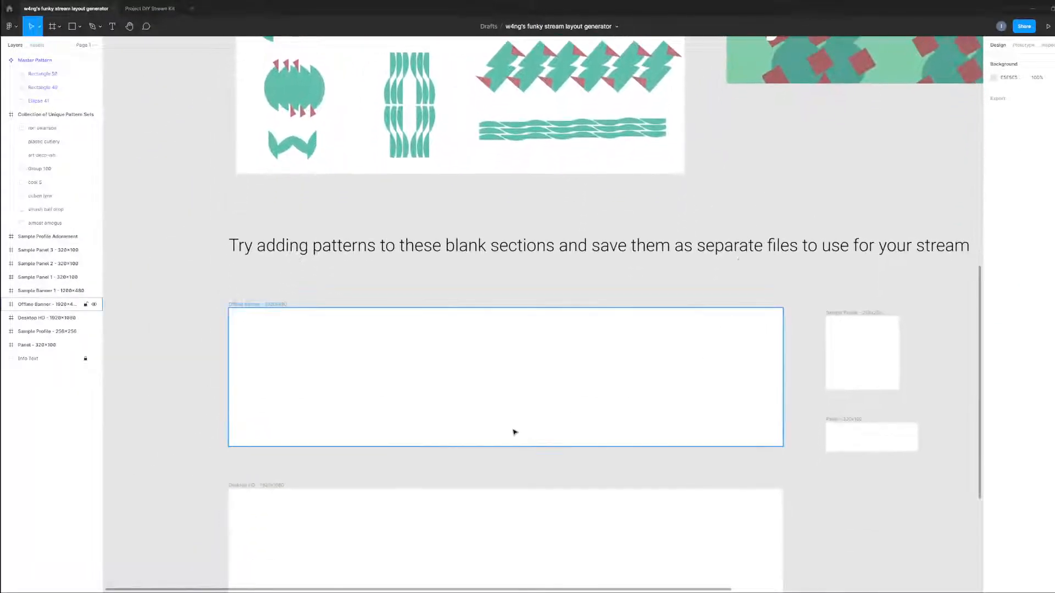
scroll(654, 491, "down", 3)
left_click_drag(863, 515, 807, 429)
left_click_drag(855, 183, 747, 345)
left_click_drag(713, 527, 765, 268)
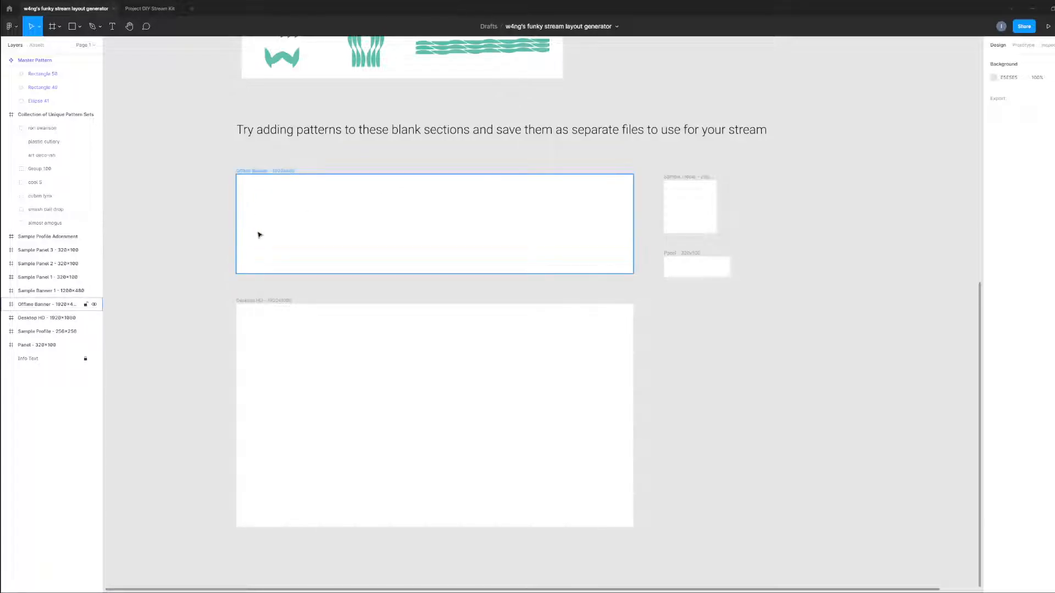
Copy the cuban lynx pattern from the collection and paste it into the Offline Banner frame.
scroll(346, 153, "up", 5)
scroll(231, 360, "down", 2)
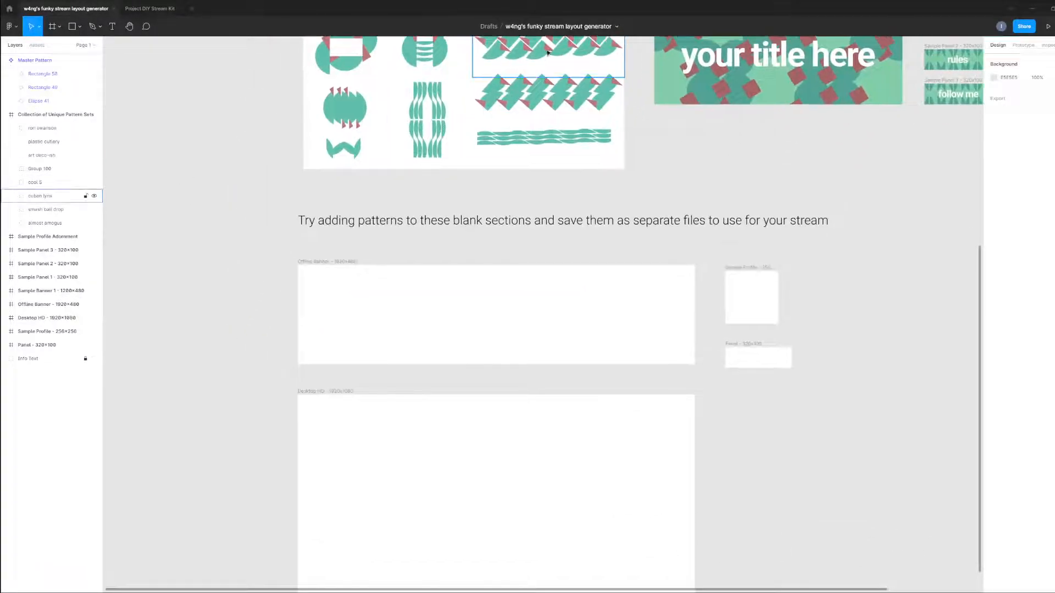
scroll(341, 337, "up", 3)
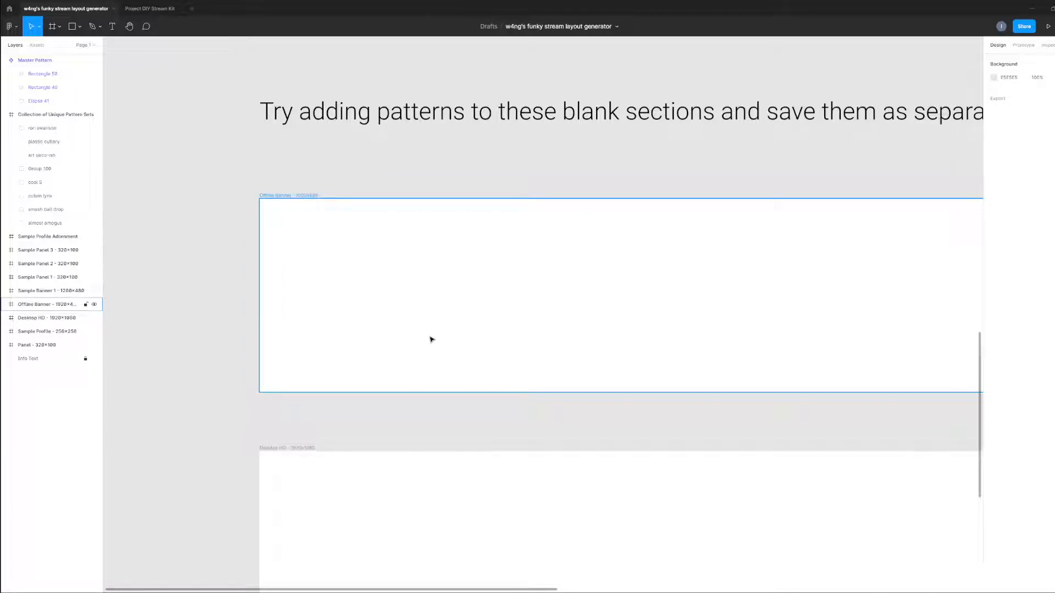
key("ctrl+v")
scroll(445, 318, "down", 5)
scroll(440, 322, "up", 5)
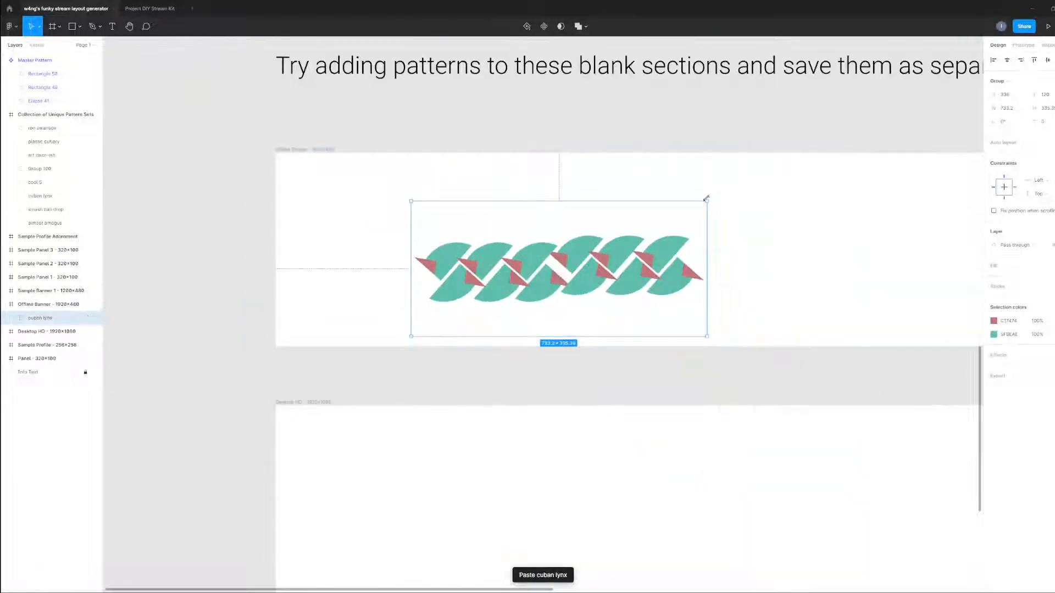
Rotate the pasted pattern about 60° and duplicate it into six diagonal strands across the Offline Banner.
left_click_drag(709, 196, 695, 359)
left_click_drag(591, 318, 808, 303)
left_click(722, 397)
left_click_drag(772, 384, 608, 390)
left_click_drag(671, 322, 819, 309, "alt")
left_click(676, 365)
Distribute the six diagonal strands in the Offline Banner with equal horizontal spacing.
scroll(676, 365, "down", 5)
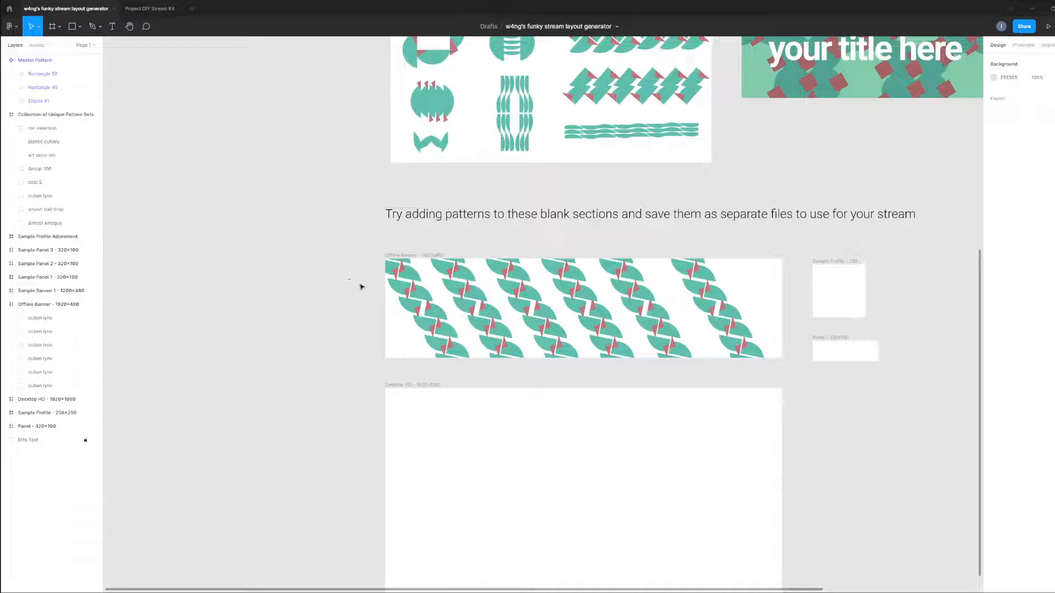
left_click_drag(361, 286, 716, 282)
right_click(715, 282)
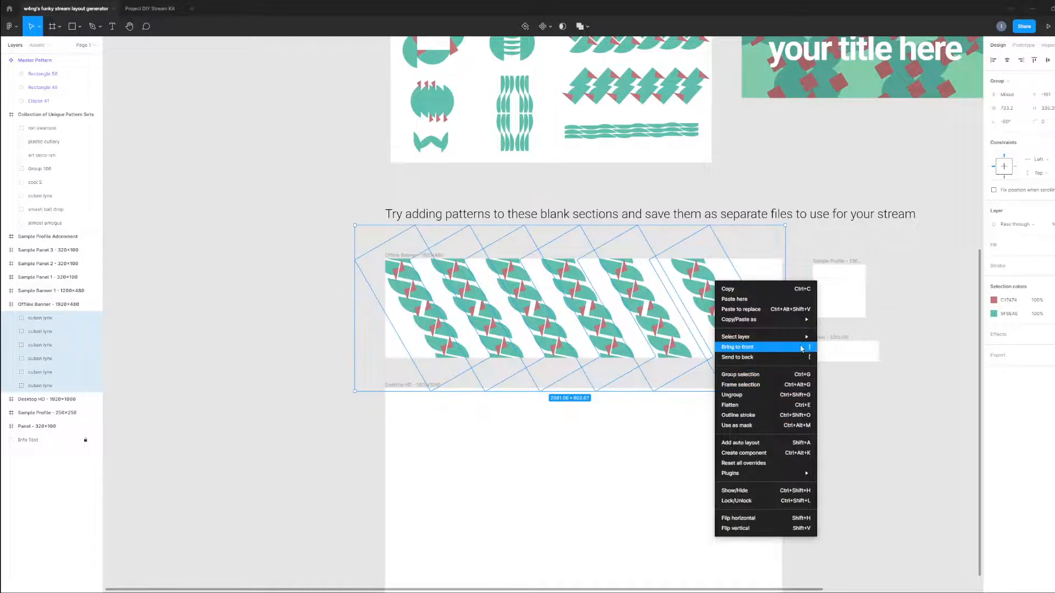
left_click(902, 431)
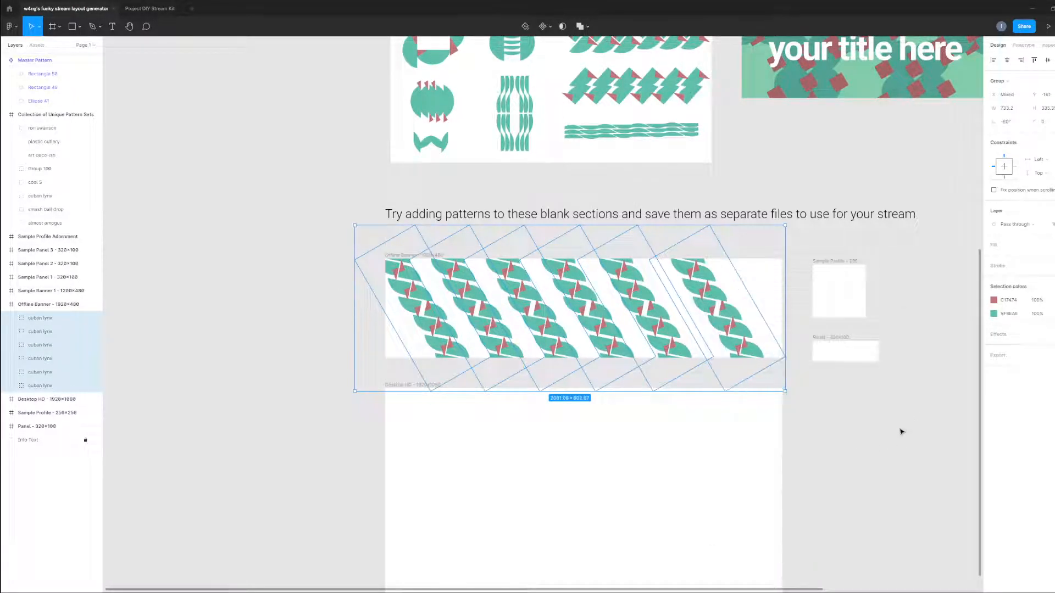
scroll(828, 415, "up", 4)
left_click(1053, 60)
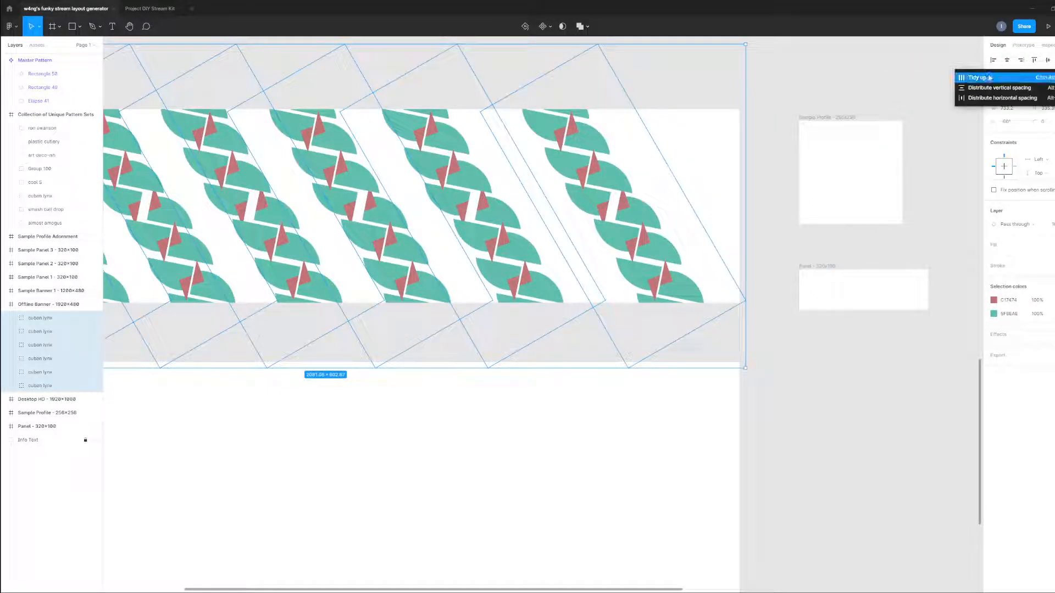
left_click(978, 99)
left_click(843, 400)
Examine the spacing of the strands in the Offline Banner and the other patterns in the collection.
scroll(779, 428, "down", 4)
left_click_drag(818, 445, 817, 404)
scroll(714, 385, "up", 2)
left_click_drag(148, 291, 176, 313)
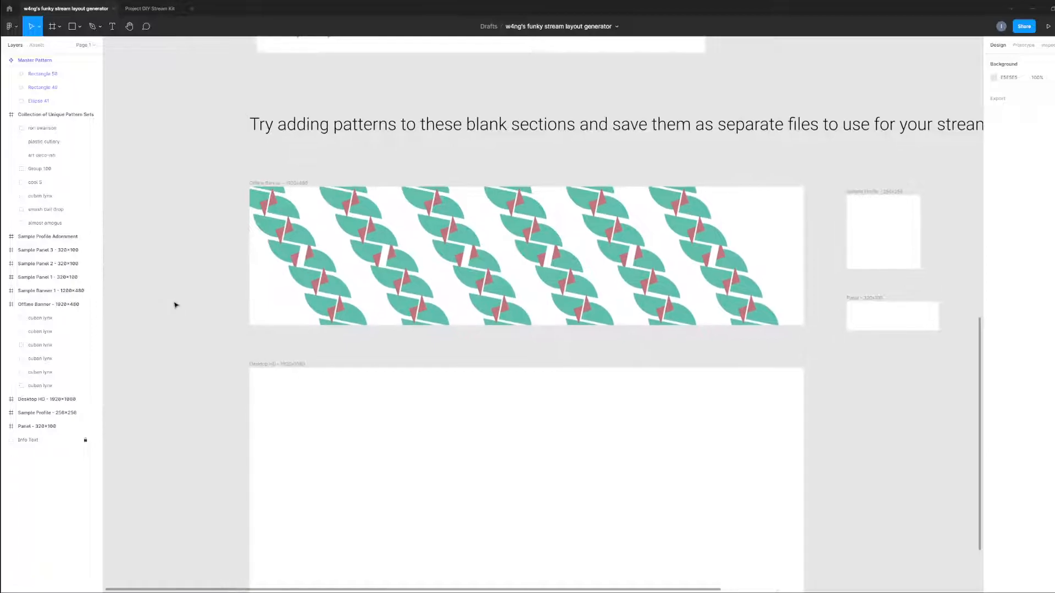
key("r")
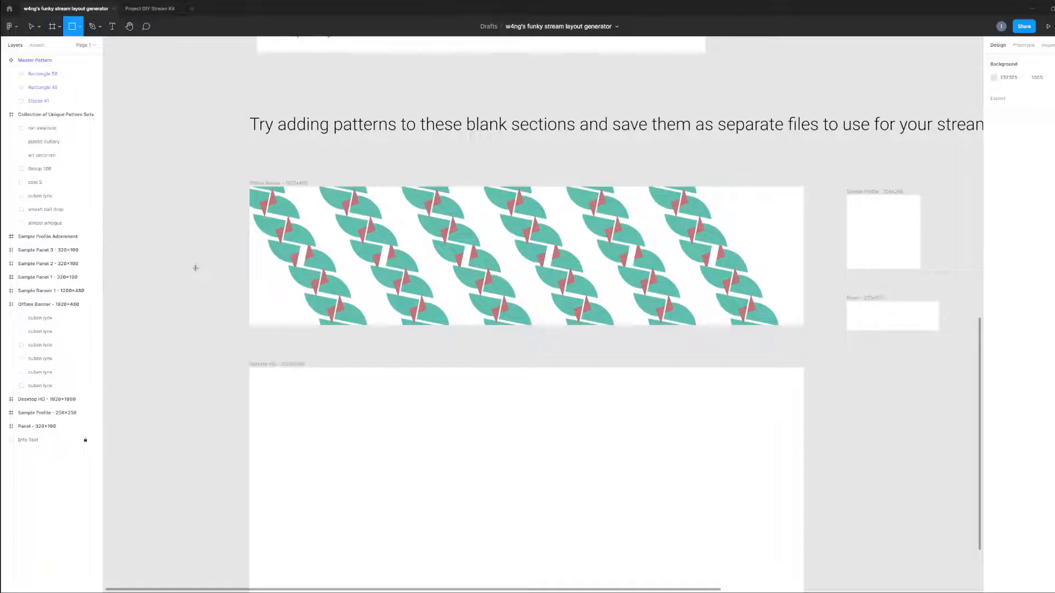
key("v")
scroll(193, 242, "down", 2)
left_click_drag(190, 223, 227, 358)
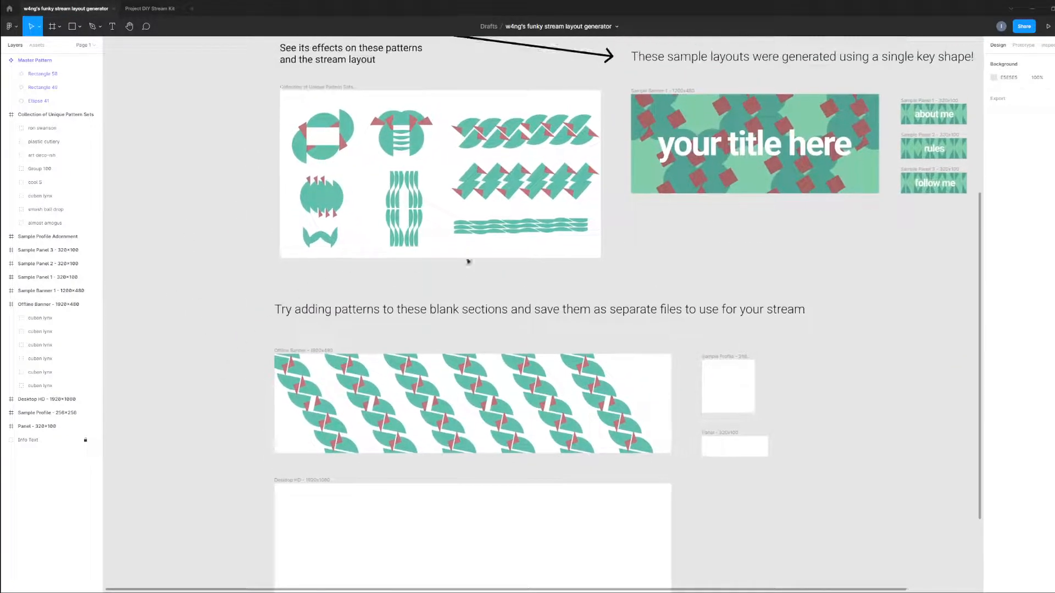
left_click_drag(737, 269, 760, 309)
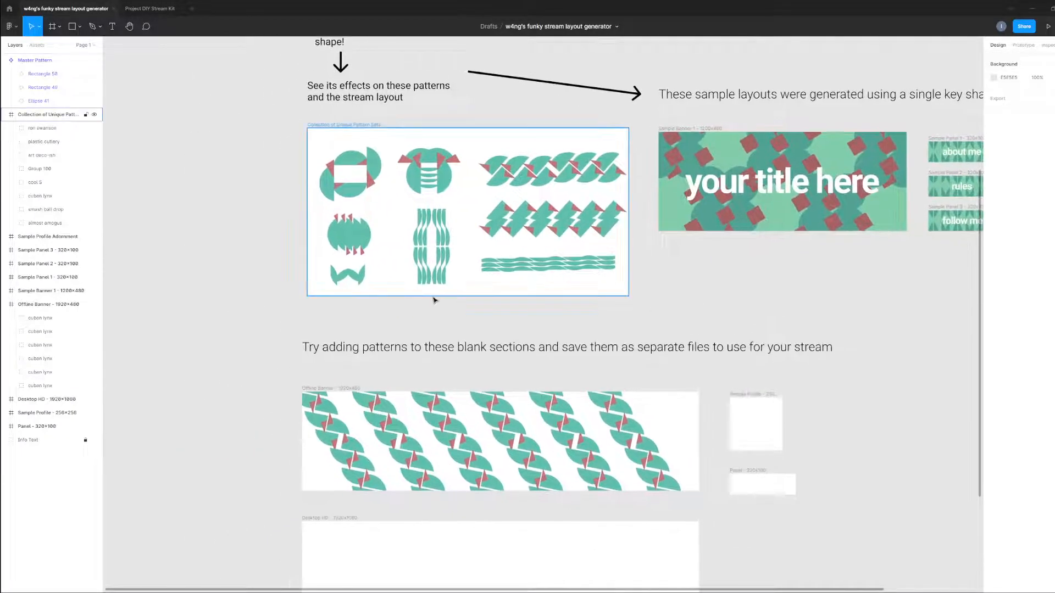
scroll(433, 298, "up", 2)
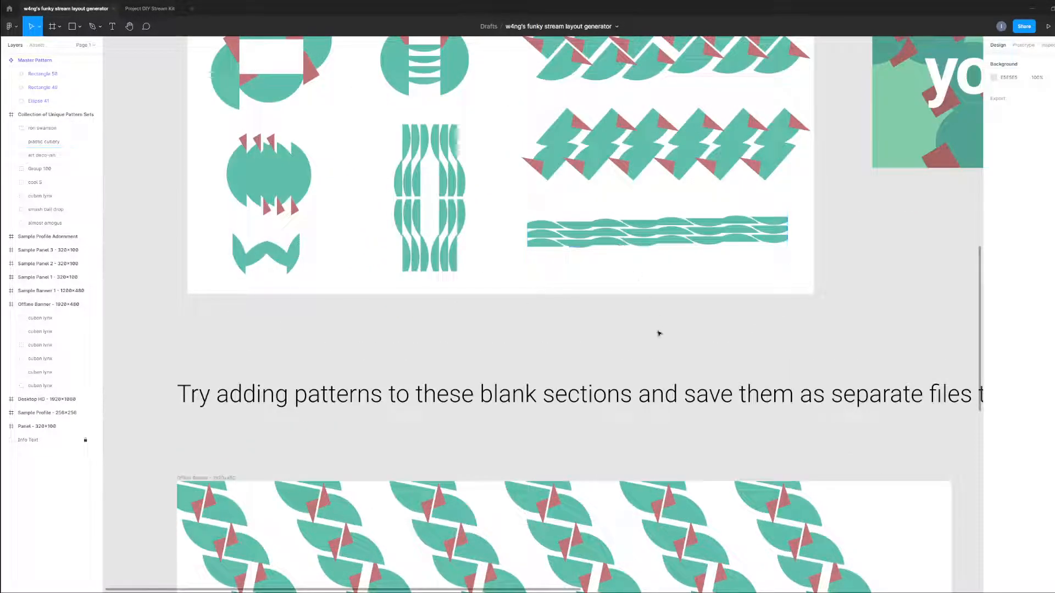
scroll(654, 322, "down", 3)
Select the wavy plastic cutlery pattern in the collection, then clear the selection.
left_click(631, 167)
left_click_drag(540, 273, 600, 192)
scroll(569, 259, "down", 1)
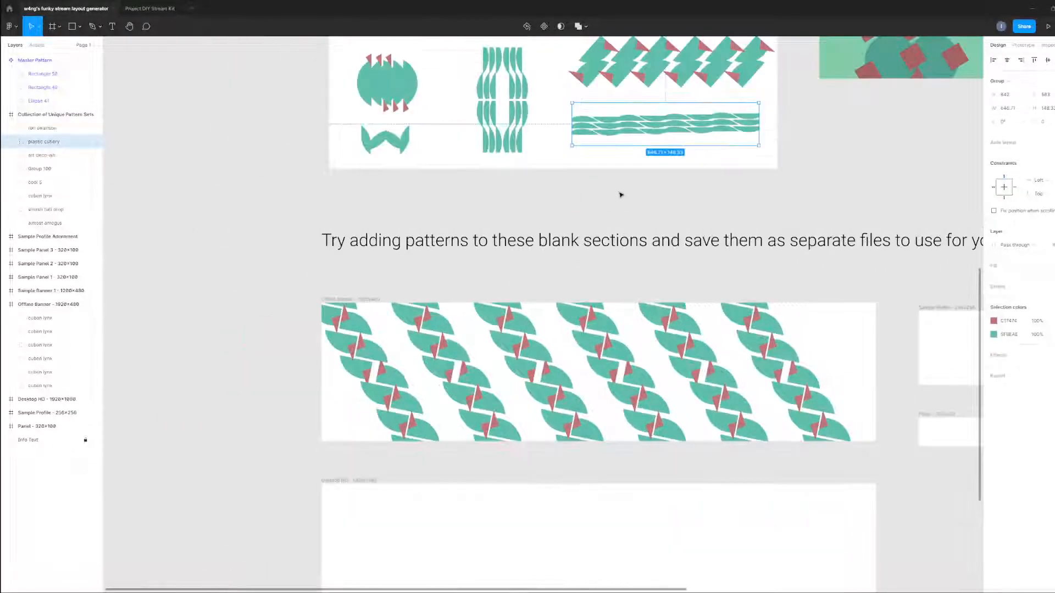
left_click_drag(476, 167, 471, 193)
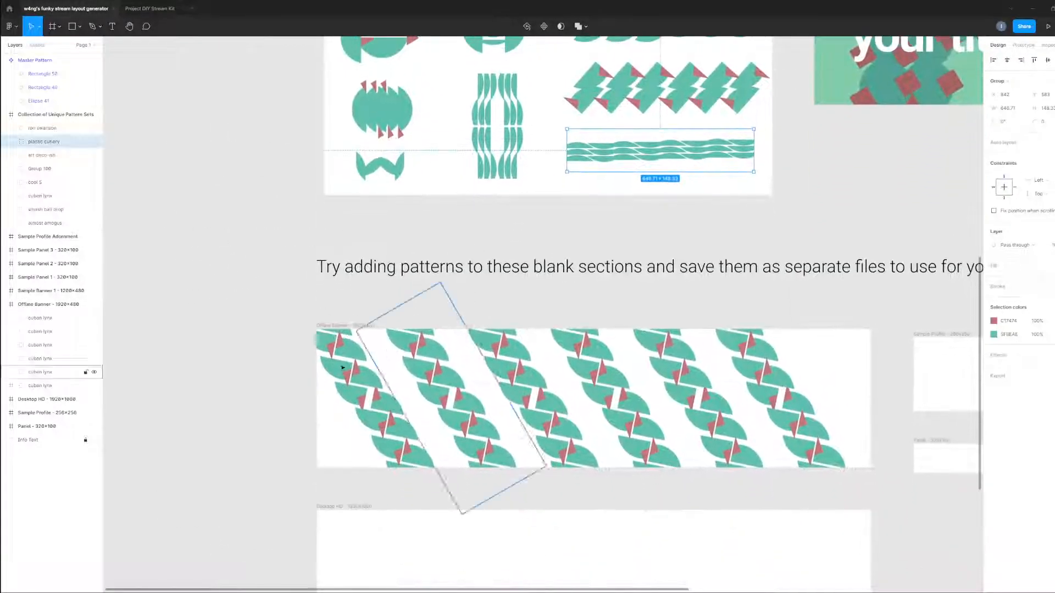
left_click(245, 413)
Draw a rectangle about 1320 px wide with fully rounded ends and centre it over the strands in the Offline Banner.
key("r")
mouse_move(198, 375)
left_mouse_down()
mouse_move(299, 423)
mouse_move(312, 449)
left_mouse_up()
left_click_drag(255, 415, 736, 387)
left_click_drag(596, 403, 587, 410)
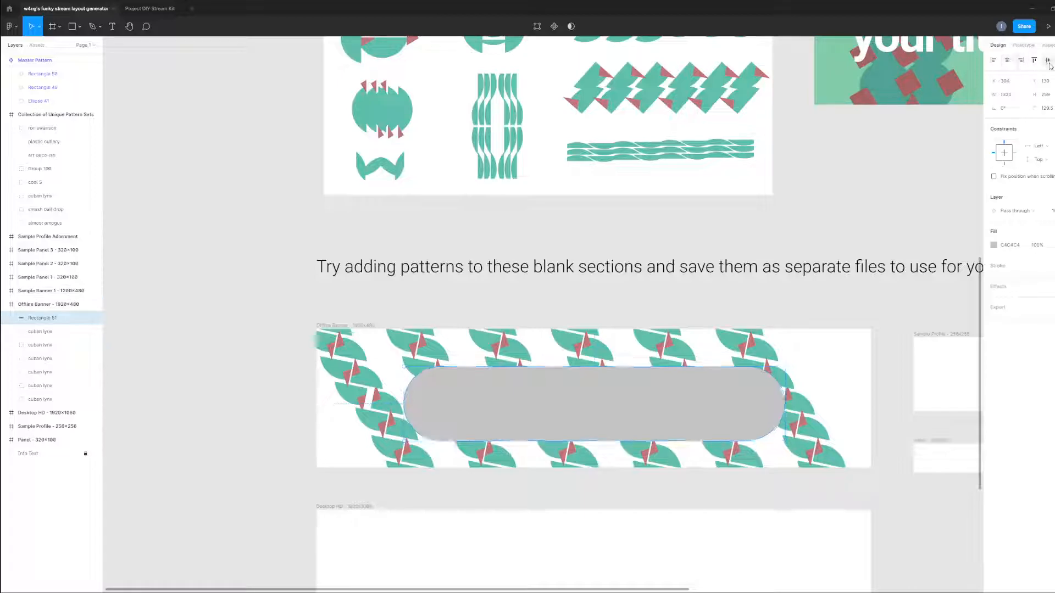
Copy the wavy plastic cutlery pattern from the collection onto the left half of the rounded rectangle in the Offline Banner.
left_click(662, 91)
left_click(719, 160)
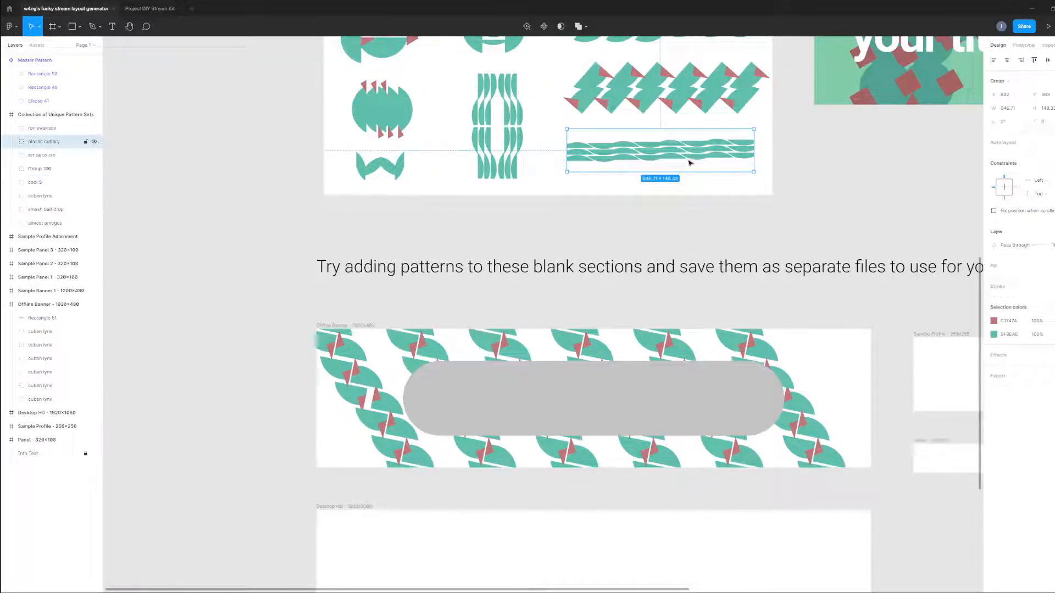
left_click(549, 394)
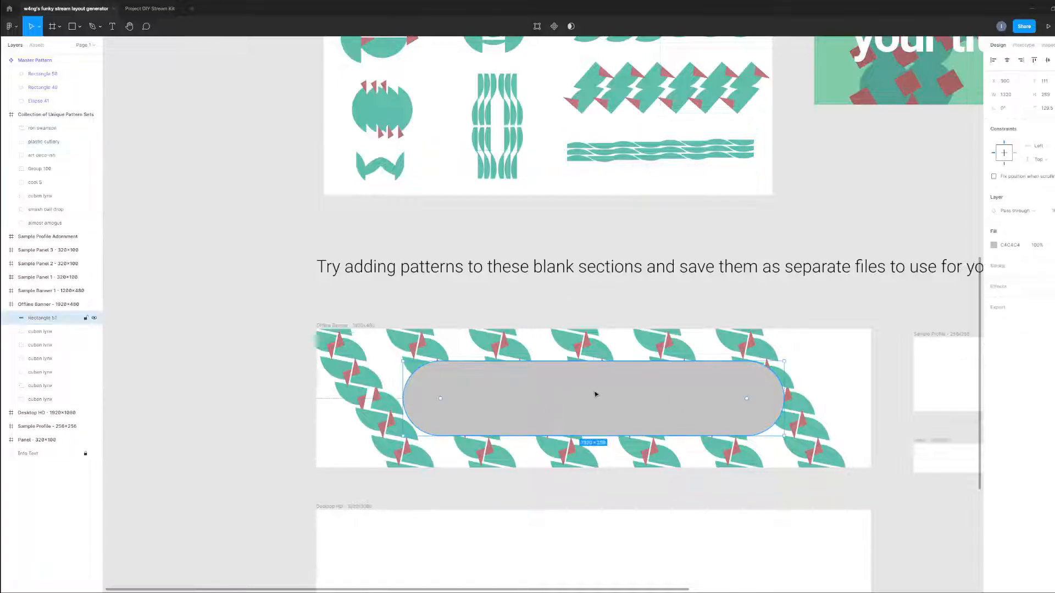
key("ctrl+v")
left_click_drag(615, 393, 479, 401)
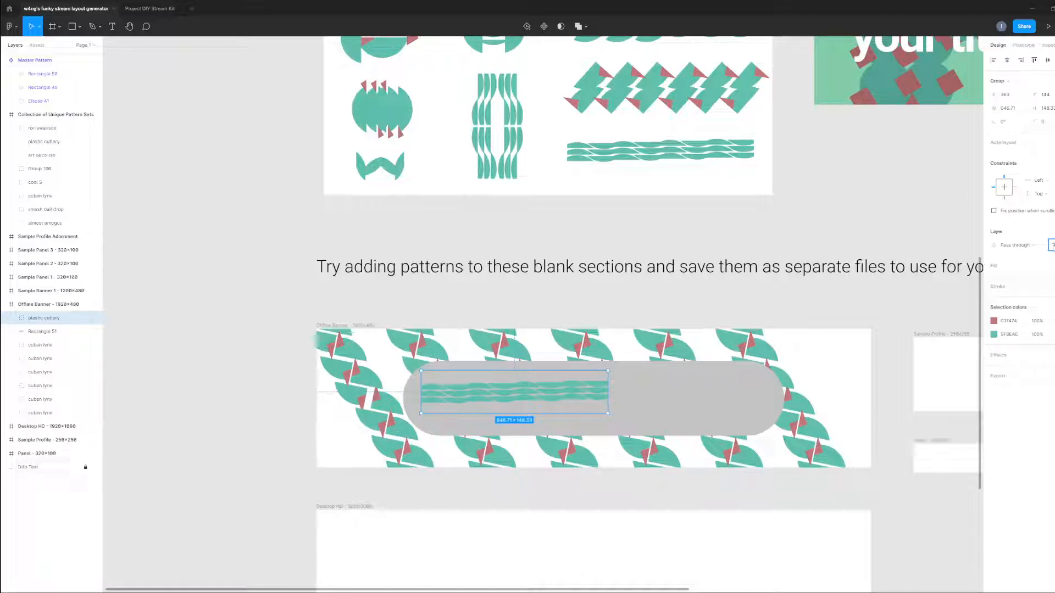
Lower the layer opacity of the plastic cutlery copy so that it looks faint on the grey shape.
key("Down")
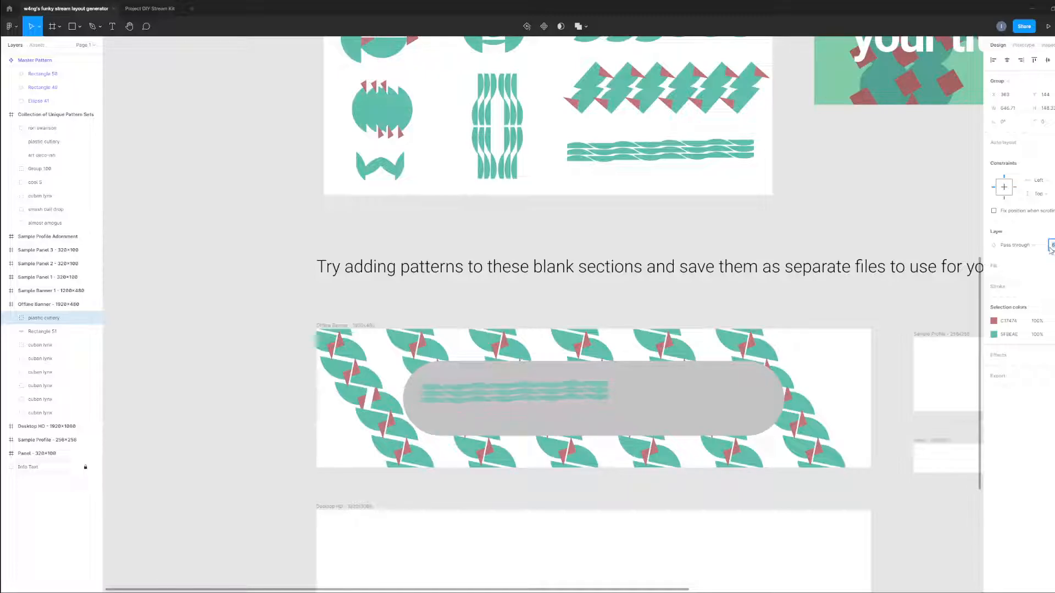
left_click(275, 470)
scroll(275, 470, "up", 3)
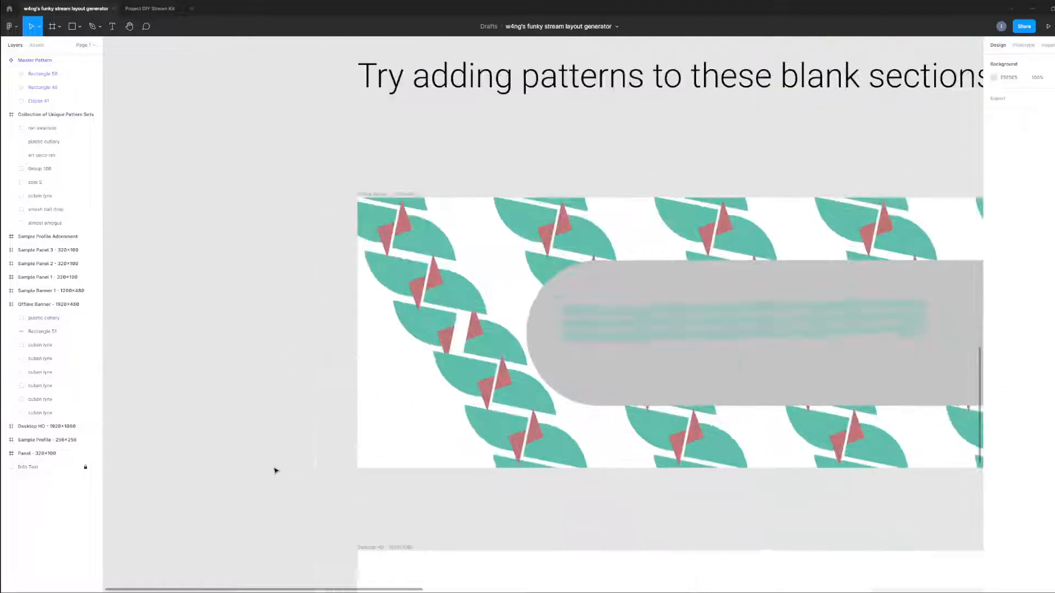
Rotate the faint plastic cutlery pattern diagonally and duplicate it into four strands spread across the rounded rectangle.
left_click_drag(755, 323, 455, 373)
left_click(454, 373)
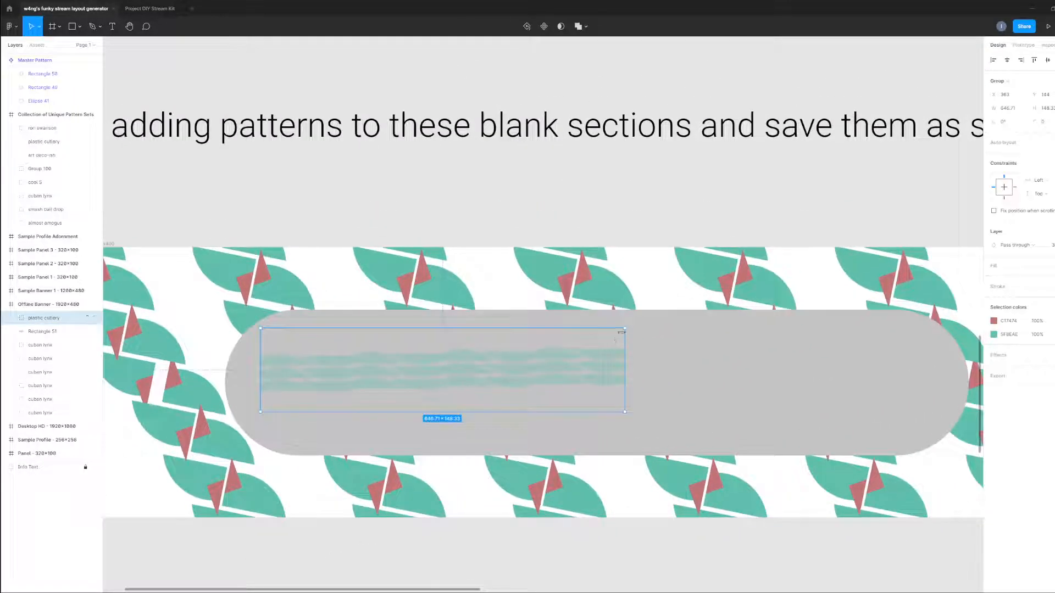
left_click_drag(527, 347, 476, 385)
left_click_drag(393, 402, 874, 408)
Set the fill opacity of the grey rounded rectangle in the Offline Banner to 70%.
left_click(904, 346)
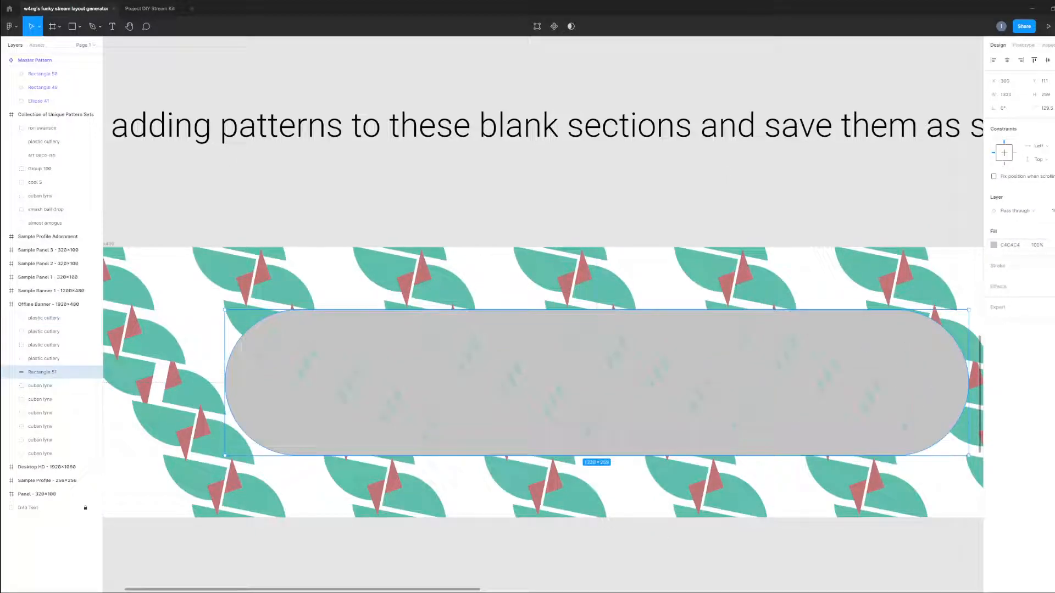
type("70")
key("Return")
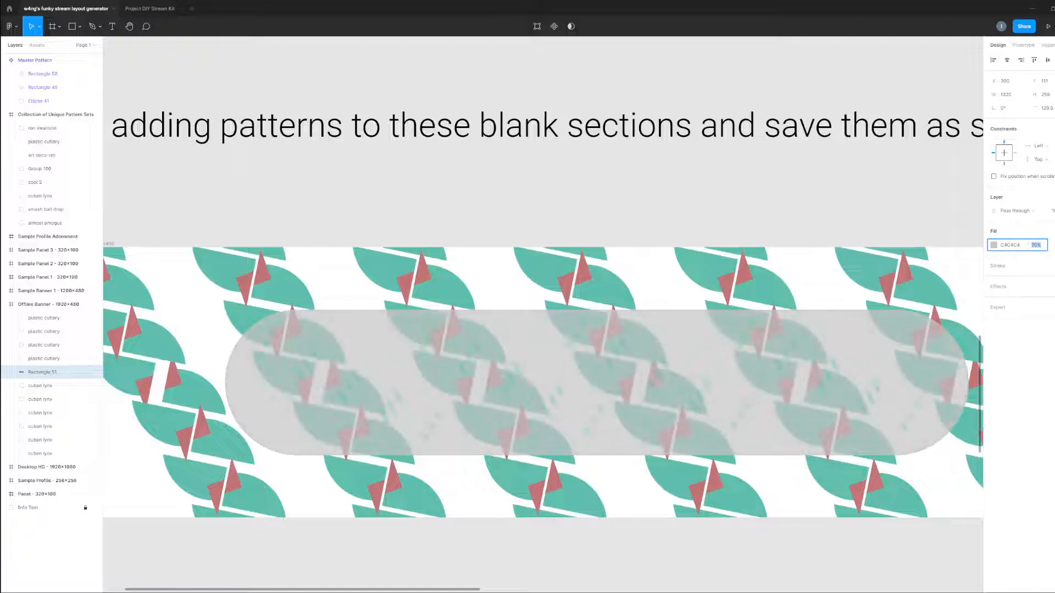
Shift the faint plastic cutlery strands horizontally to adjust their placement within the rounded rectangle.
left_click_drag(383, 400, 440, 406)
left_click_drag(627, 391, 613, 391)
left_click_drag(801, 379, 780, 380)
scroll(508, 405, "down", 4)
left_click(309, 465)
scroll(297, 479, "up", 2)
key("t")
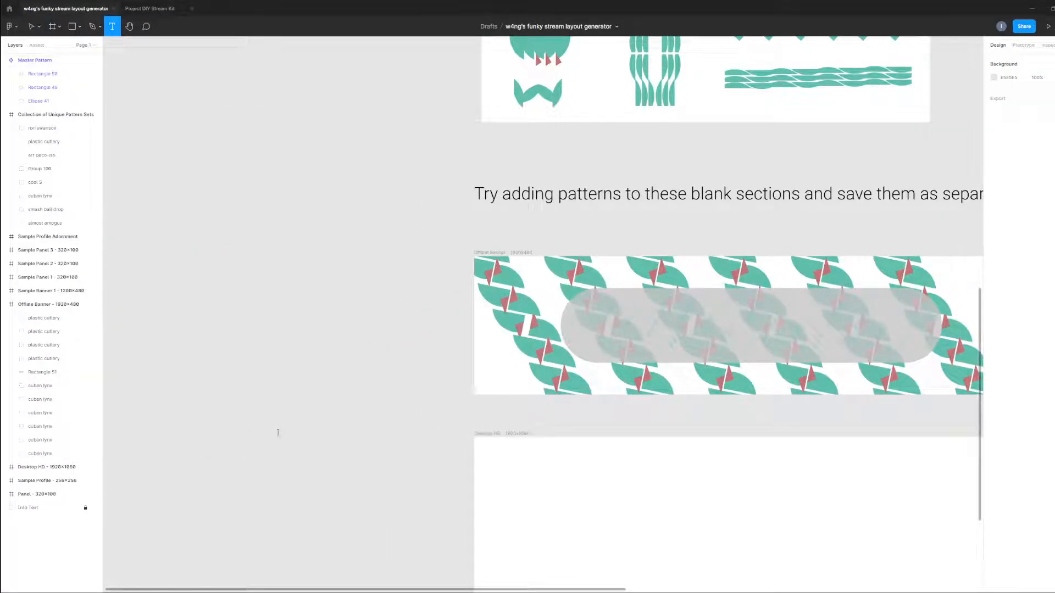
key("v")
key("t")
left_click(302, 424)
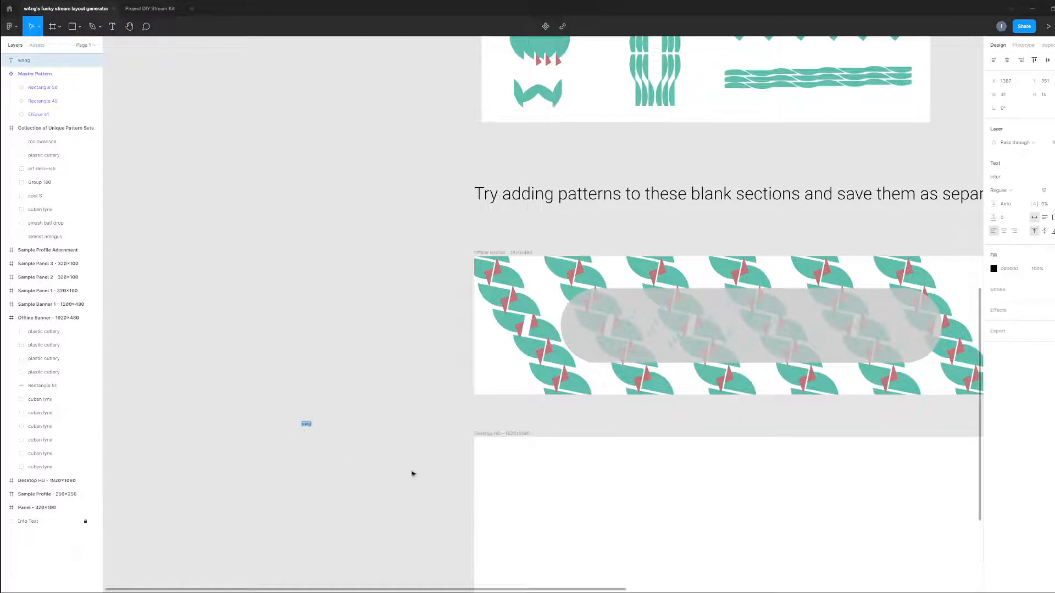
scroll(340, 472, "up", 5)
key("BackSpace")
left_click(192, 286)
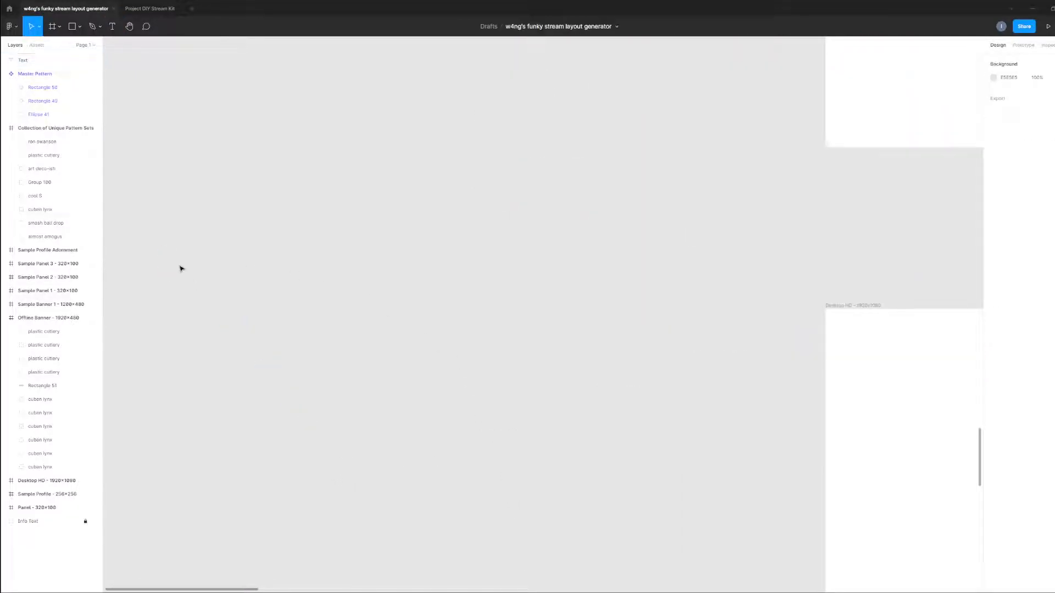
Add the text WANG on the empty canvas beside the banner frames.
key("t")
left_click(411, 328)
type("WANG")
Set the WANG text to HelveticaNeue in the Heavy weight and enlarge its font size.
key("ctrl+a")
left_click(1038, 177)
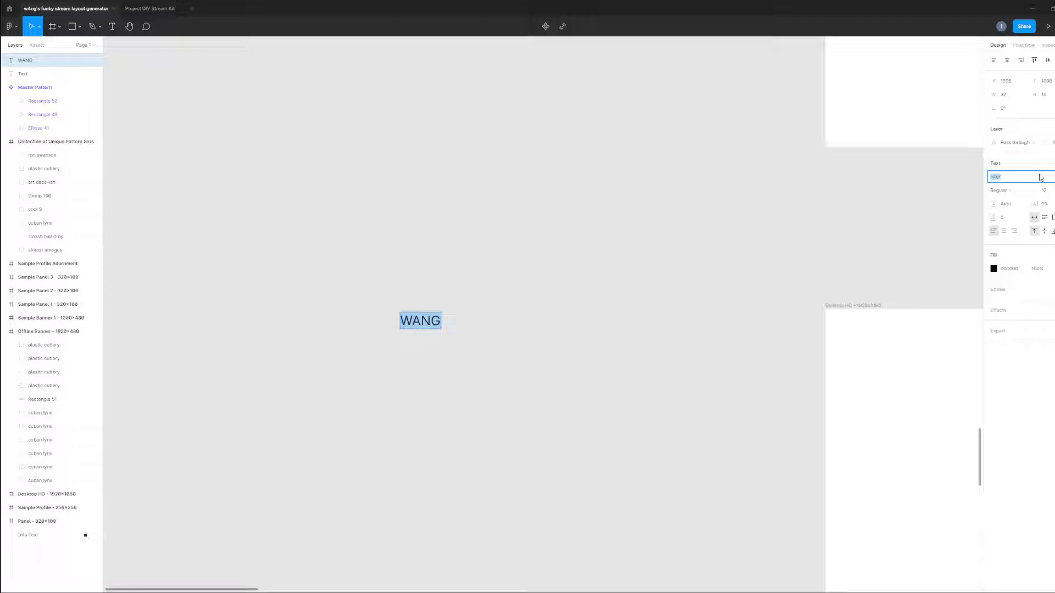
key("Return")
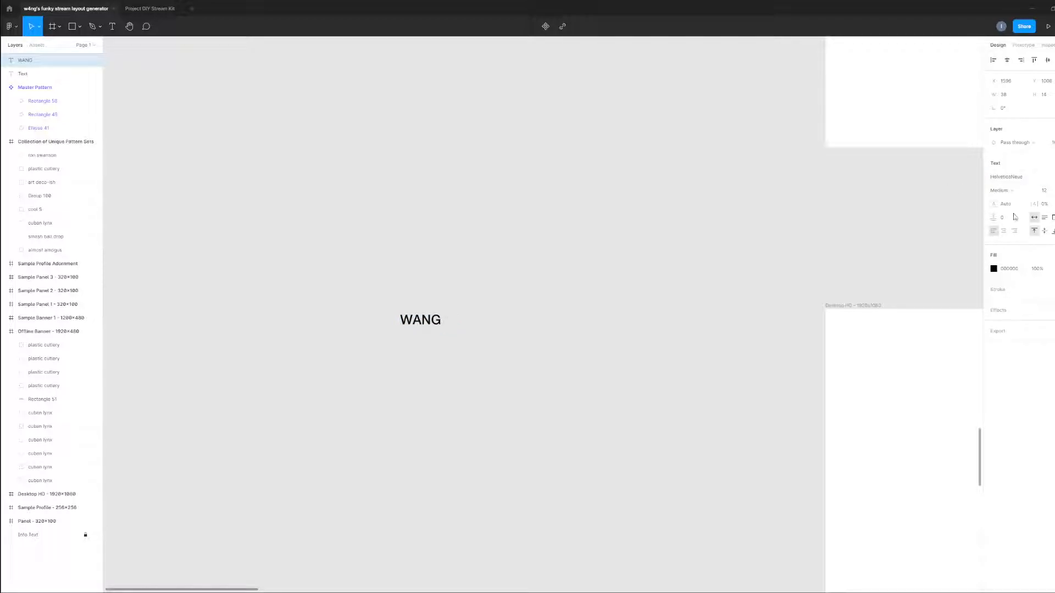
left_click(1024, 199)
left_click(1017, 219)
left_click(1053, 190)
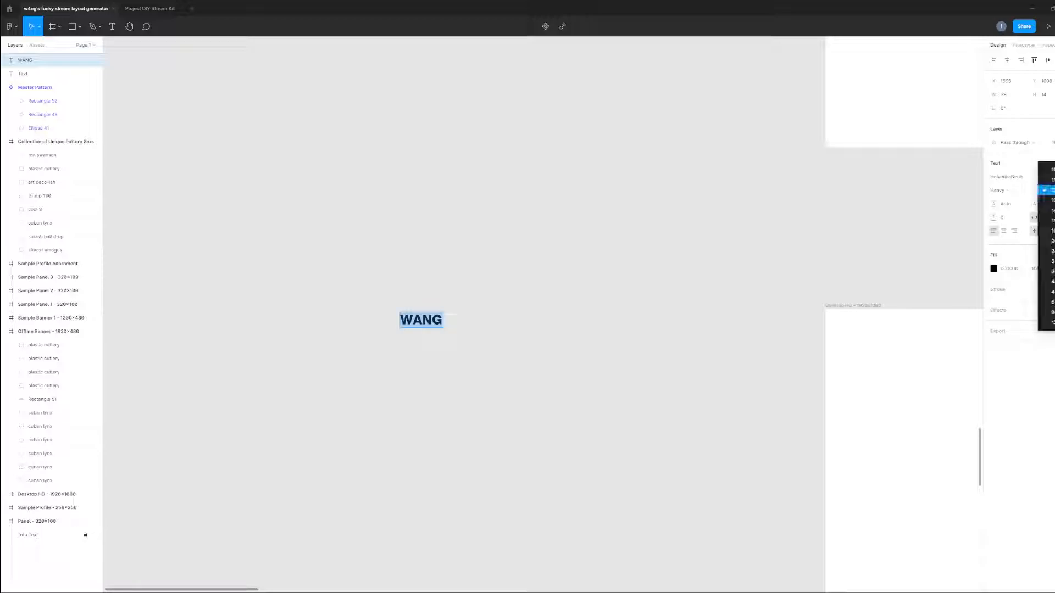
left_click(1050, 312)
Move the WANG text onto the rounded rectangle in the Offline Banner and set its font size to 128.
scroll(728, 342, "down", 5)
left_click(694, 399)
left_click_drag(651, 401, 268, 464)
left_click_drag(327, 413, 710, 302)
left_click(1053, 258)
left_click(1048, 270)
Reposition the WANG text around the middle of the rounded rectangle.
left_click(726, 379)
left_click(686, 285)
left_click_drag(715, 284, 666, 287)
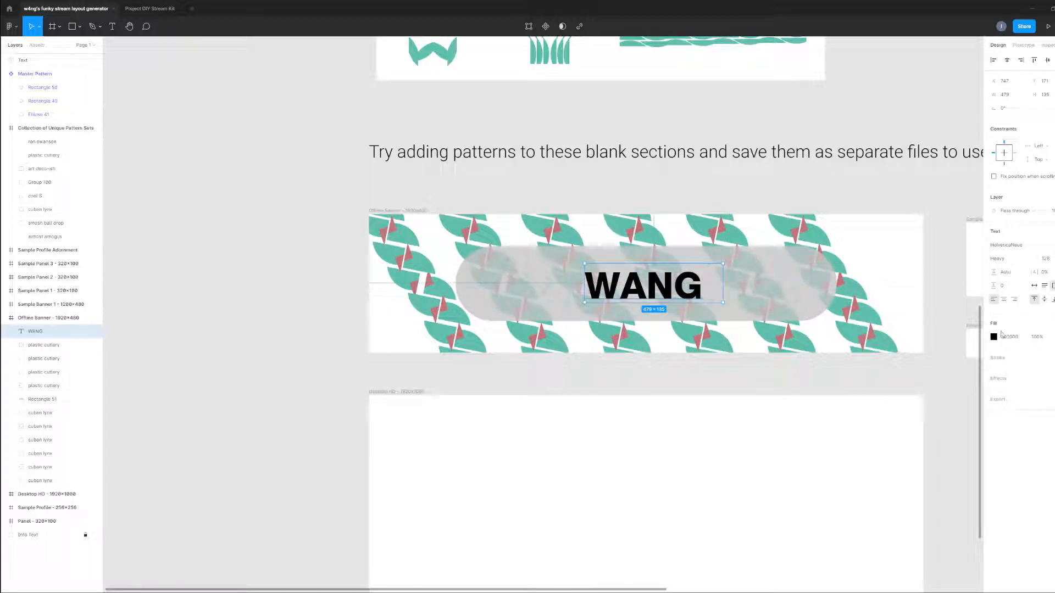
Try the pattern's teal on the WANG text, settle on the red C17474 as its fill, and nudge the text slightly right.
left_click(994, 337)
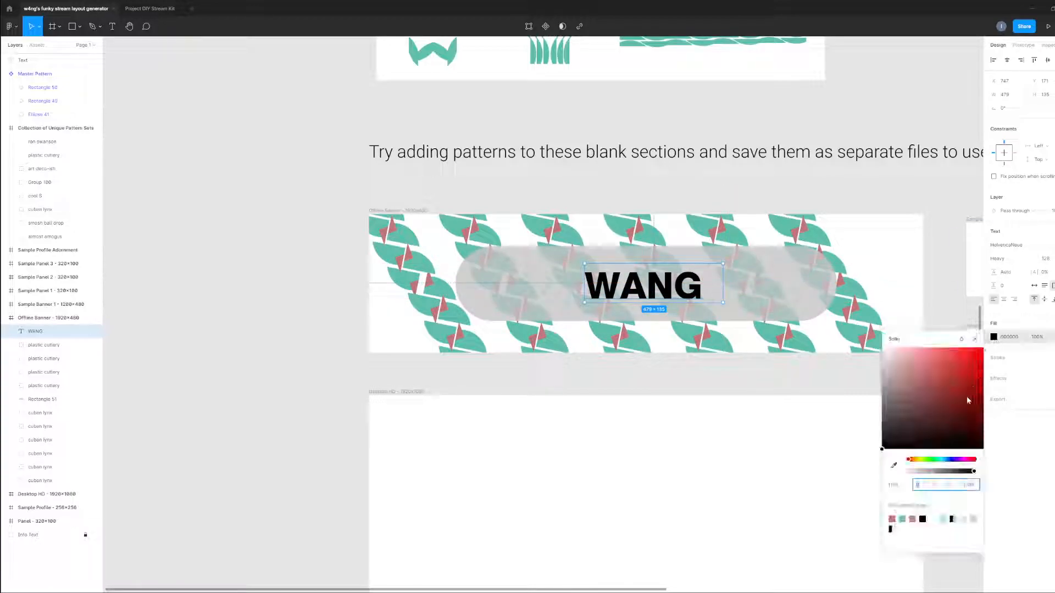
left_click(893, 519)
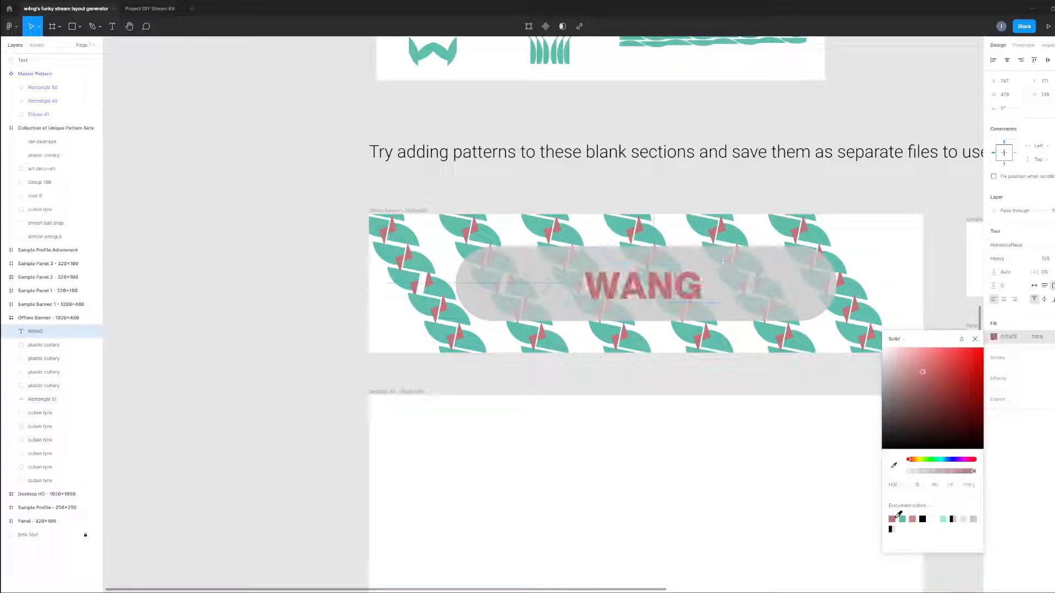
left_click(894, 466)
left_click(864, 287)
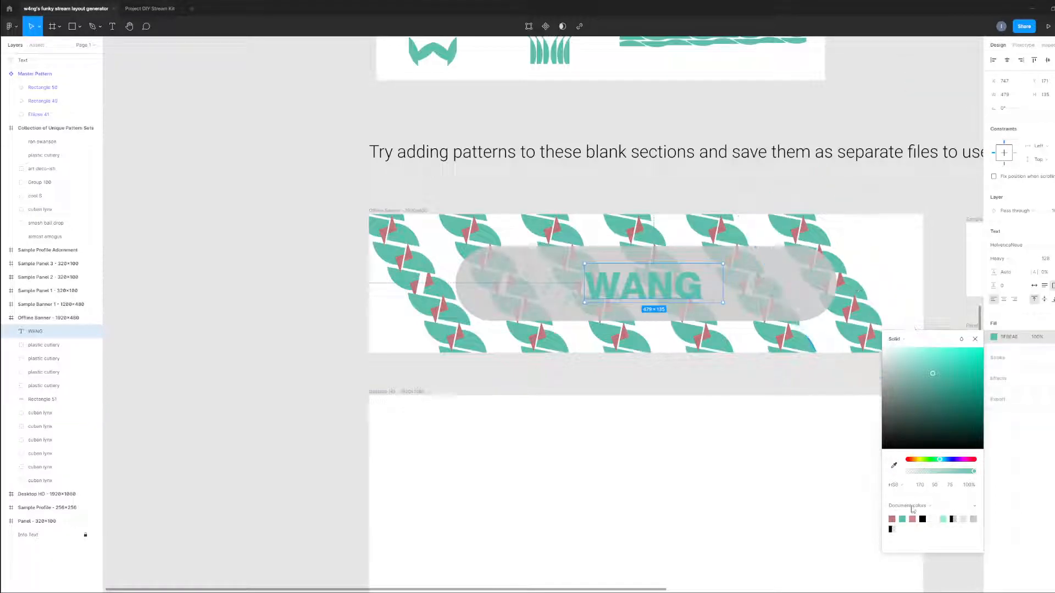
left_click(893, 519)
left_click(424, 381)
left_click_drag(646, 293, 652, 293)
left_click(335, 398)
Examine the lettered Offline Banner alongside the pattern collection and the sample layouts.
scroll(325, 378, "down", 2)
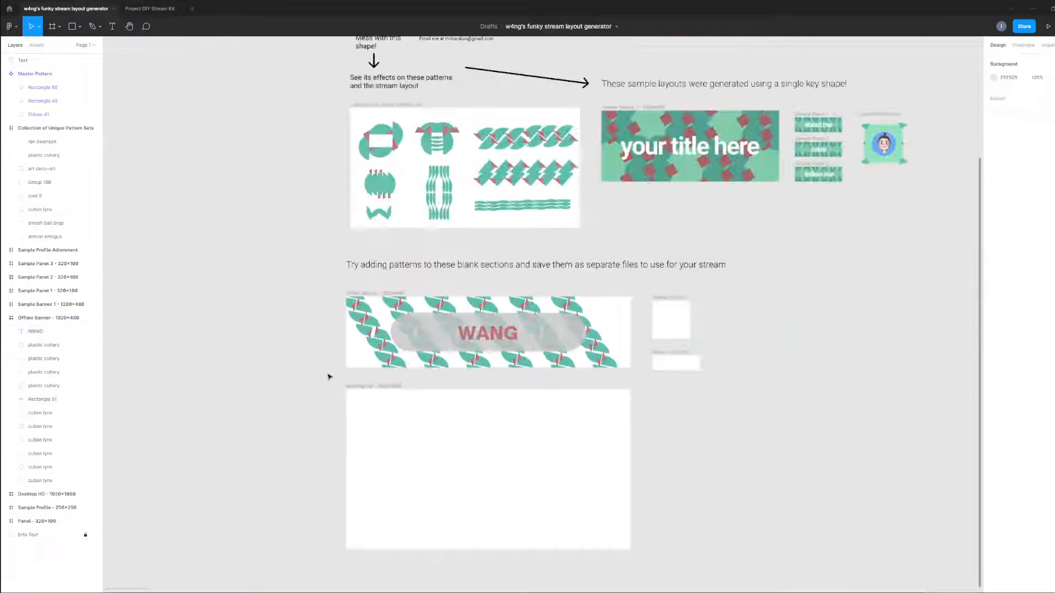
scroll(295, 349, "up", 1)
scroll(295, 349, "up", 2)
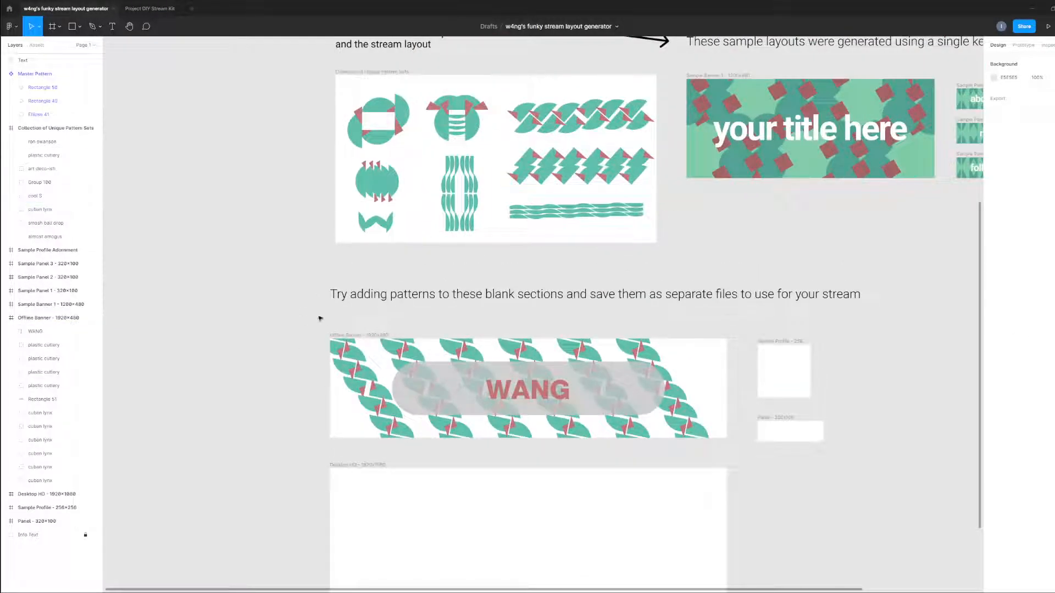
scroll(489, 479, "up", 3)
scroll(473, 418, "down", 2)
left_click_drag(445, 419, 423, 445)
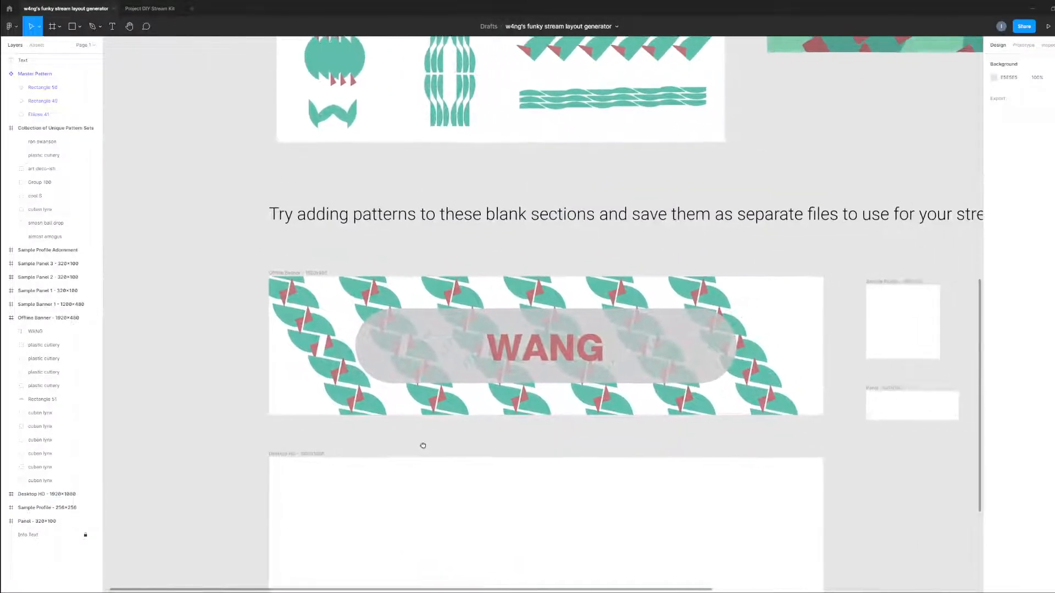
scroll(423, 298, "up", 3)
scroll(390, 308, "down", 3)
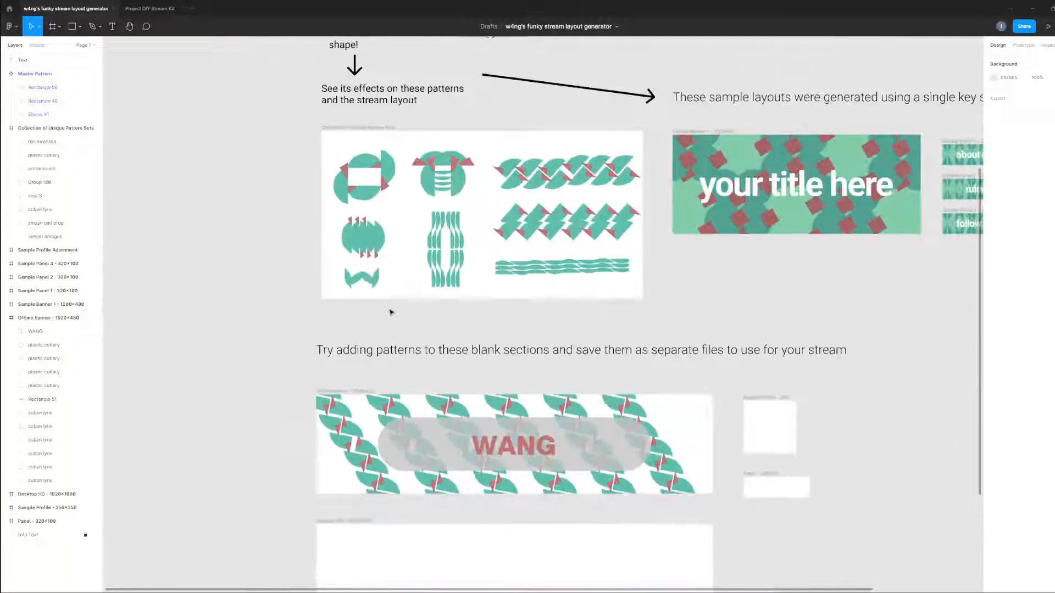
scroll(330, 247, "up", 2)
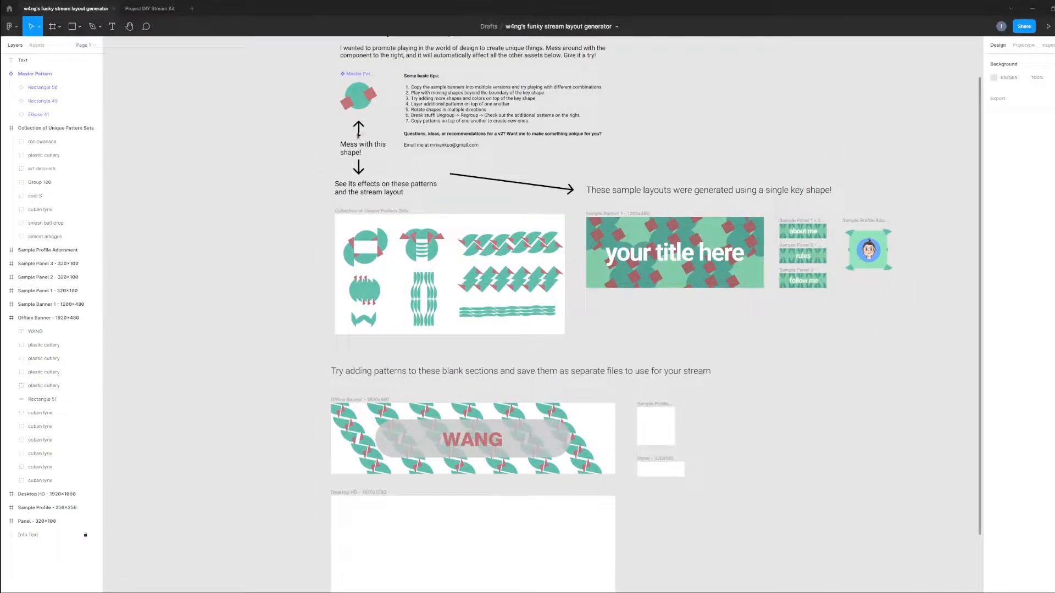
Try moving the right red square of the Master Pattern to the circle's left edge, then undo the move.
left_click(372, 98)
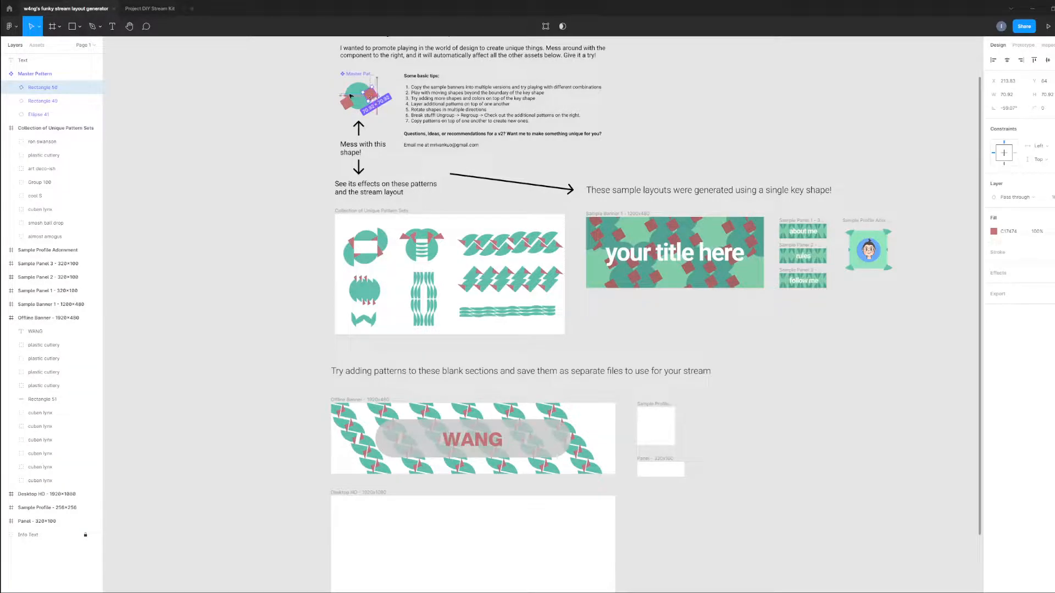
left_click_drag(350, 96, 343, 97)
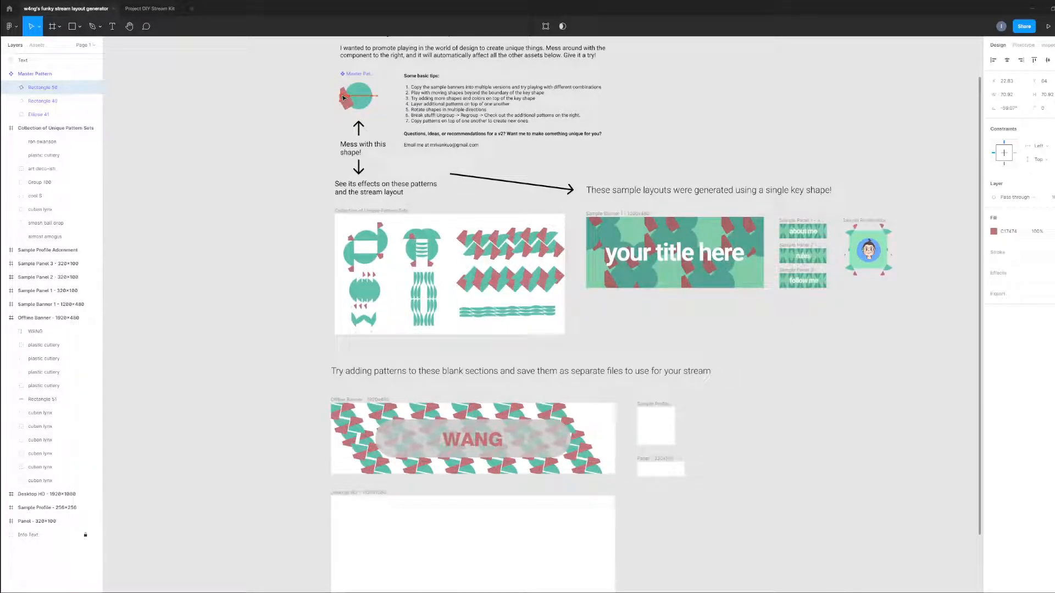
left_click(292, 160)
scroll(446, 447, "up", 5)
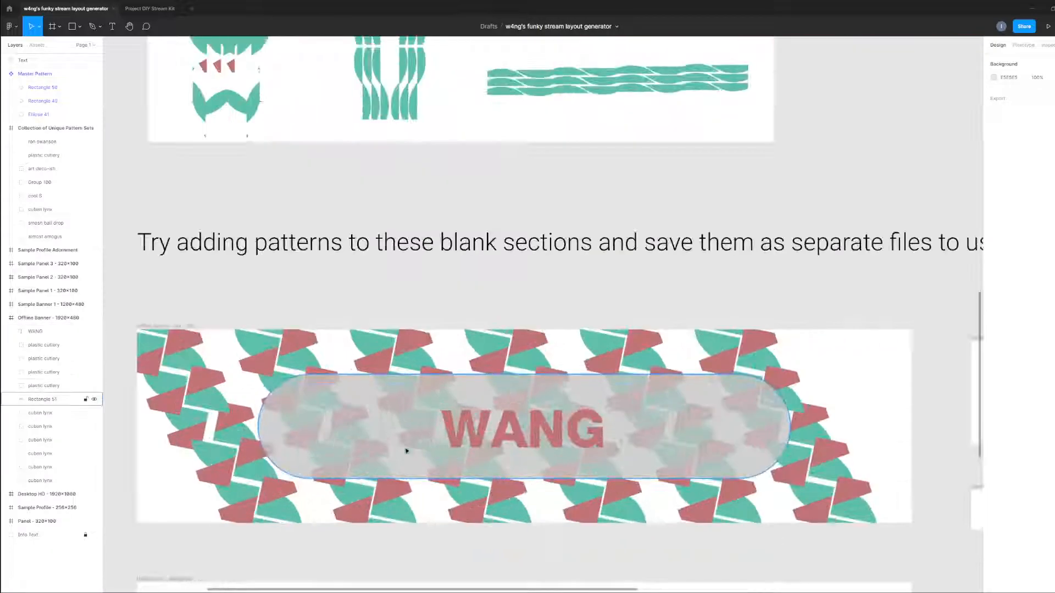
left_click(236, 359)
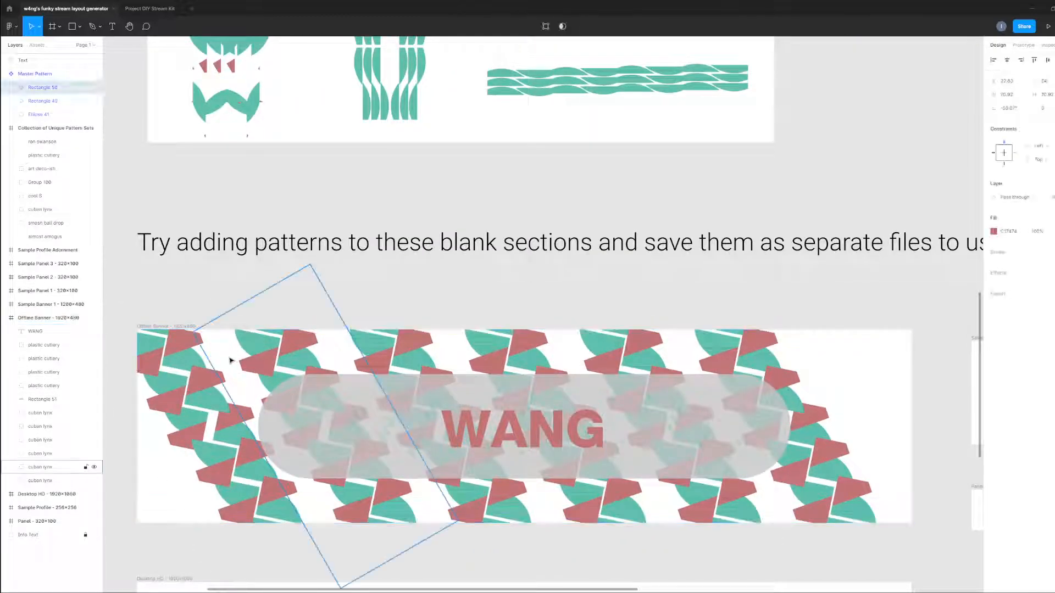
key("ctrl+z")
Move the right red square of the Master Pattern to the circle's left side, partly overlapping the other red square.
scroll(291, 273, "up", 2)
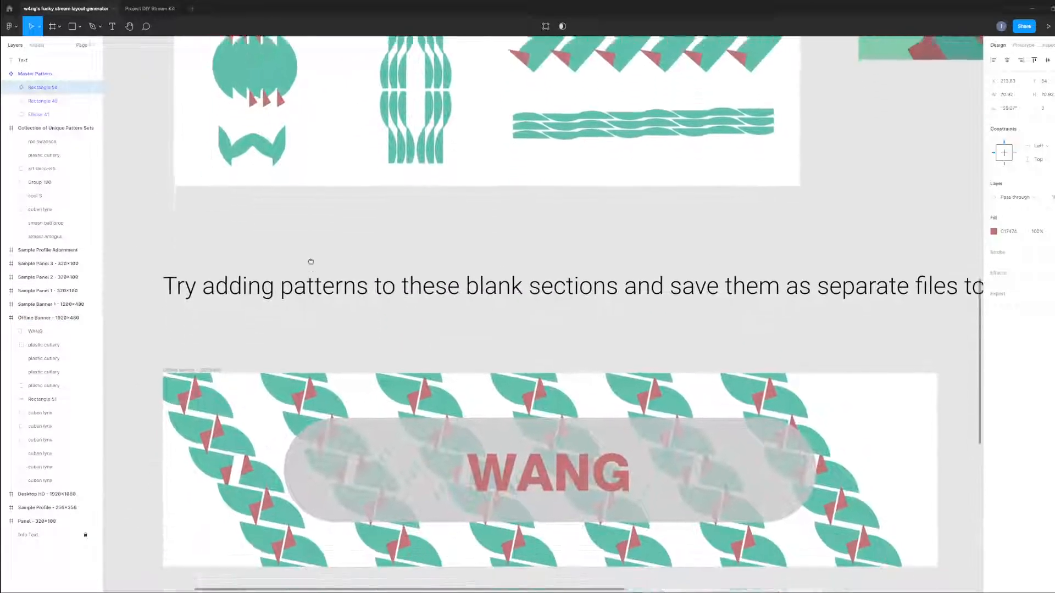
scroll(494, 308, "down", 2)
left_click_drag(301, 228, 442, 432)
left_click_drag(300, 255, 323, 480)
left_click_drag(346, 123, 335, 381)
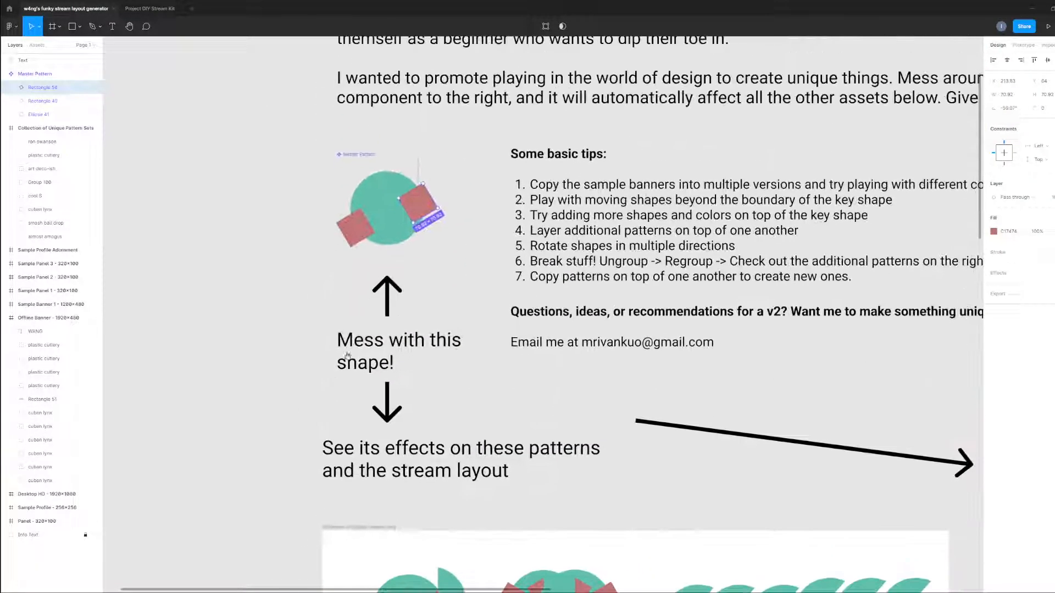
left_click_drag(420, 206, 348, 207)
left_click(264, 404)
Examine how the rearranged Master Pattern affects the Offline Banner and the pattern collection.
left_click_drag(262, 508, 201, 127)
left_click_drag(365, 362, 350, 2)
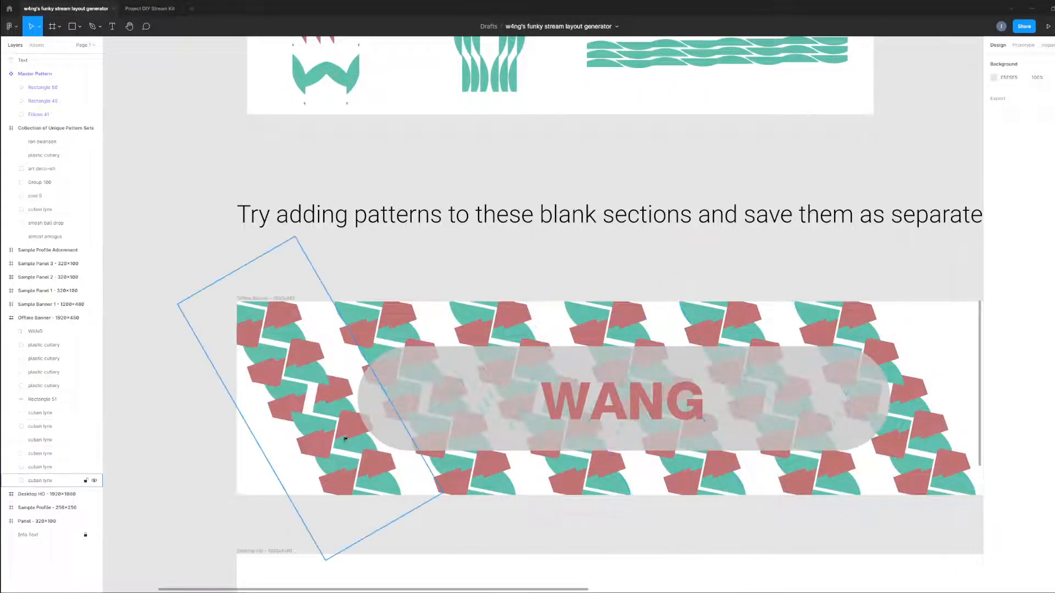
scroll(669, 354, "down", 3)
scroll(242, 282, "up", 3)
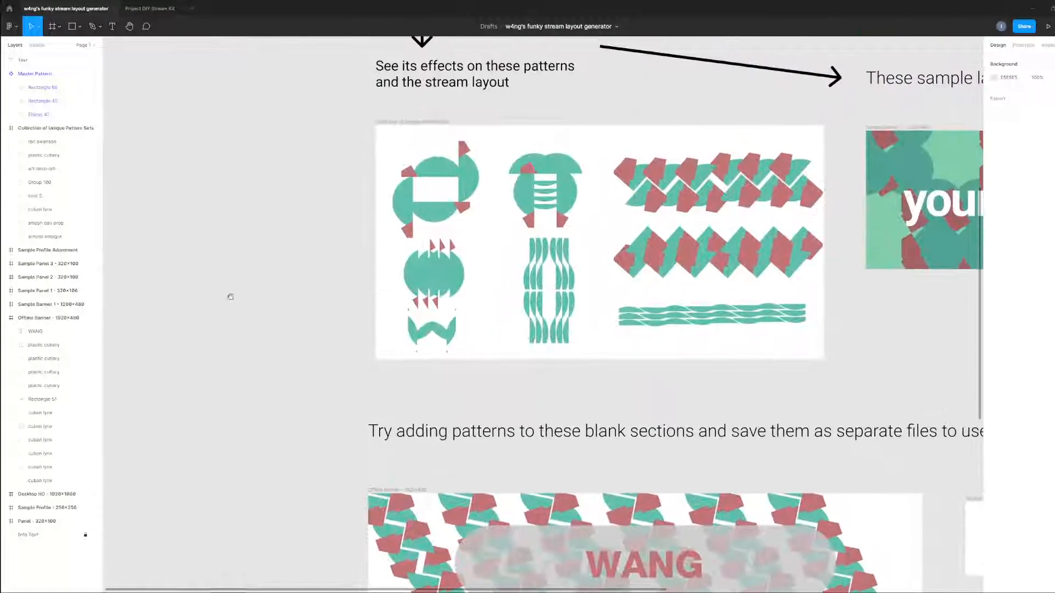
scroll(234, 250, "down", 4)
scroll(257, 246, "up", 1)
scroll(257, 245, "up", 10)
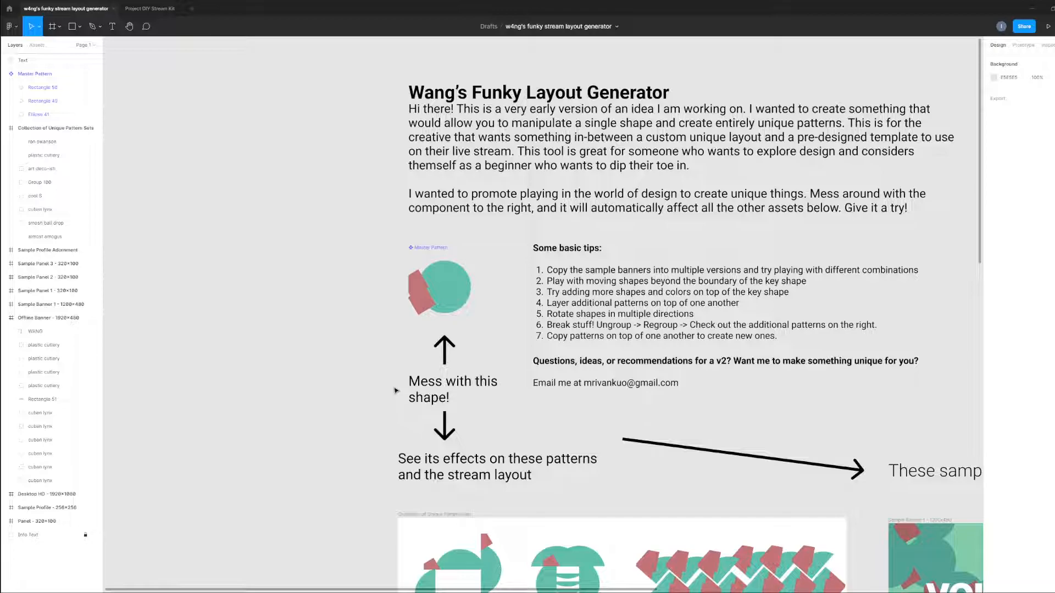
left_click_drag(347, 385, 345, 382)
key("c")
left_click(319, 366)
left_click(303, 347)
Draw a circle about 71 px across on the empty canvas beside the Master Pattern.
left_click(79, 27)
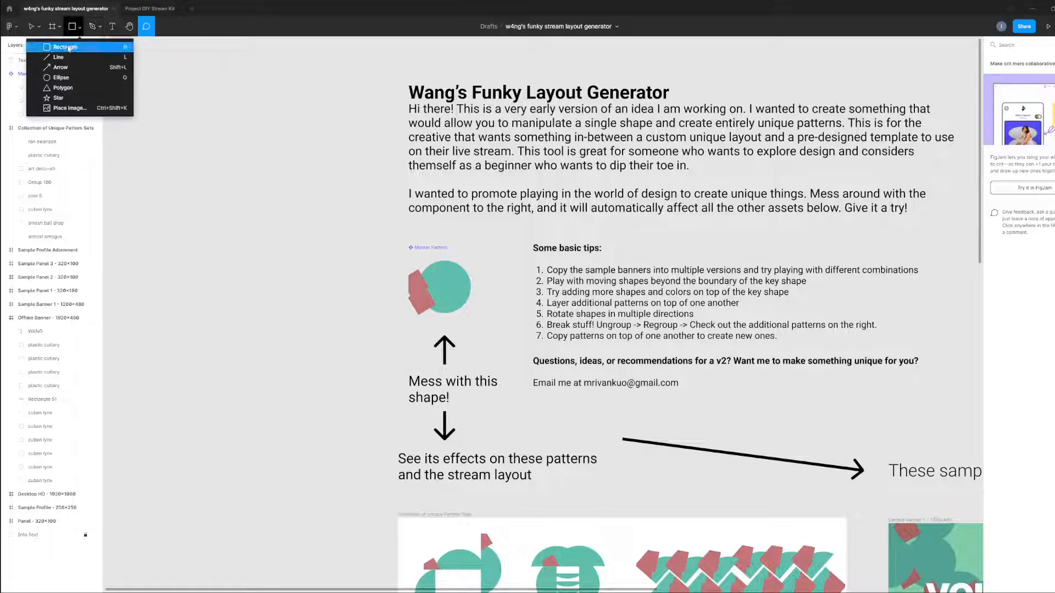
left_click(44, 77)
mouse_move(277, 340)
left_mouse_down()
mouse_move(290, 350)
mouse_move(487, 331)
left_mouse_up()
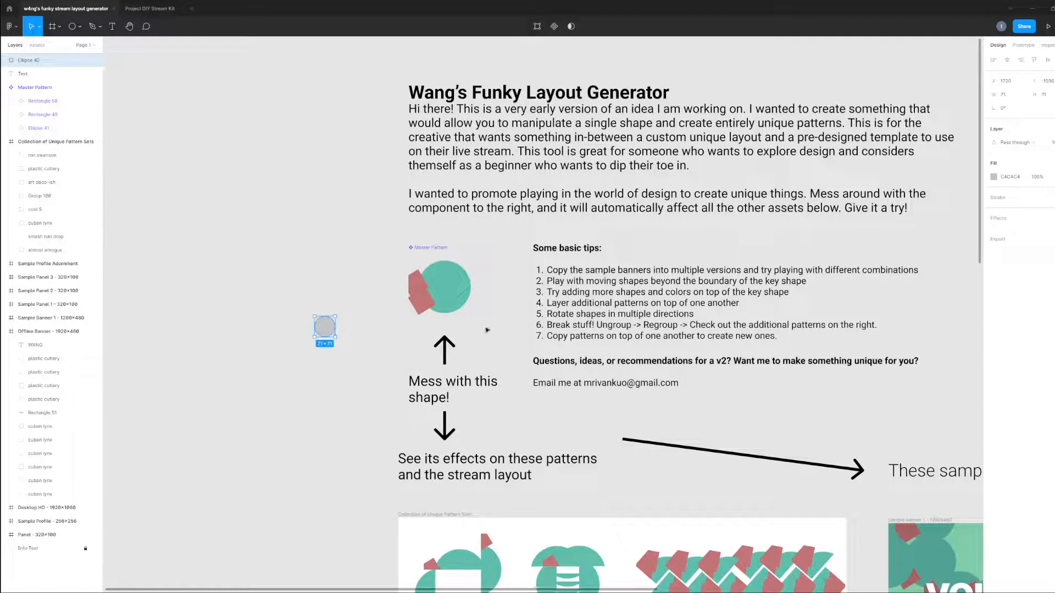
Fill the small new circle with white (FFFFFF).
left_click(993, 177)
left_click_drag(901, 206, 611, 141)
left_click(313, 363)
Place the white circle inside the Master Pattern over the red squares' edge, scaled down to about 31 px across.
left_click_drag(330, 332, 427, 295)
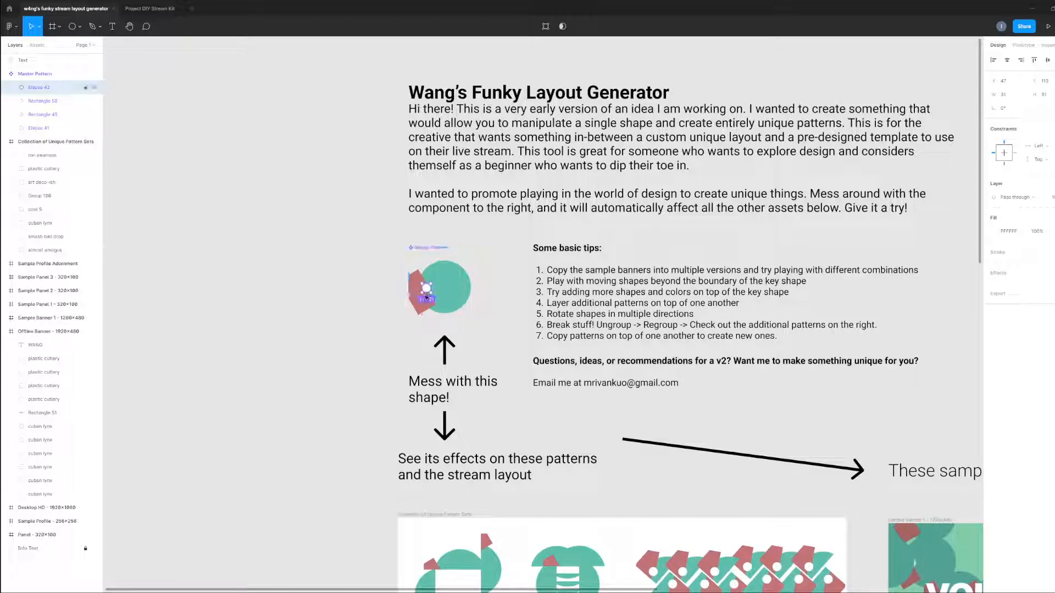
left_click(340, 399)
left_click_drag(316, 495, 303, 370)
left_click_drag(316, 466, 301, 388)
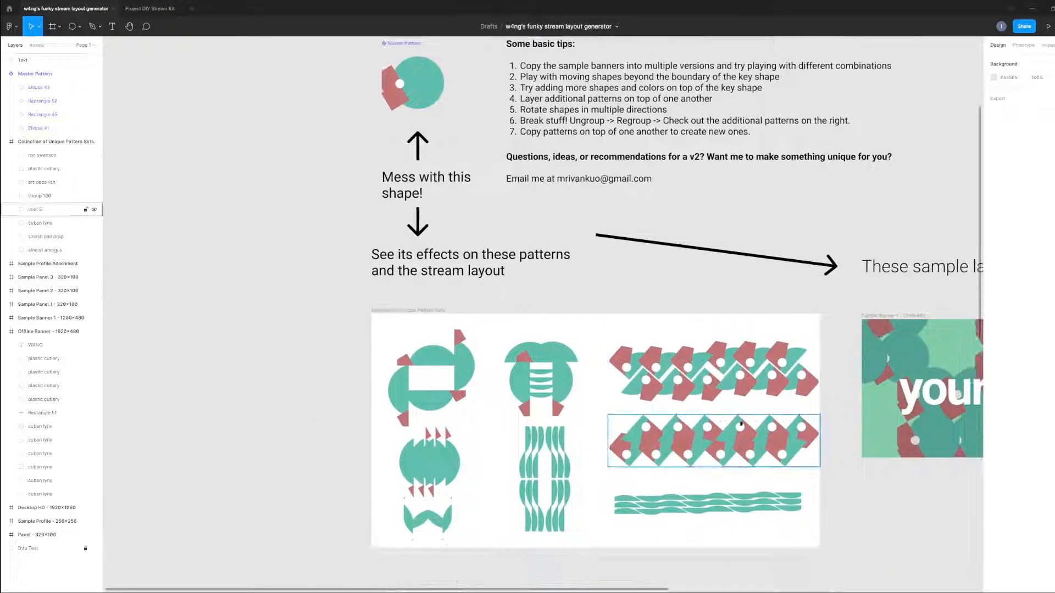
scroll(741, 423, "down", 7)
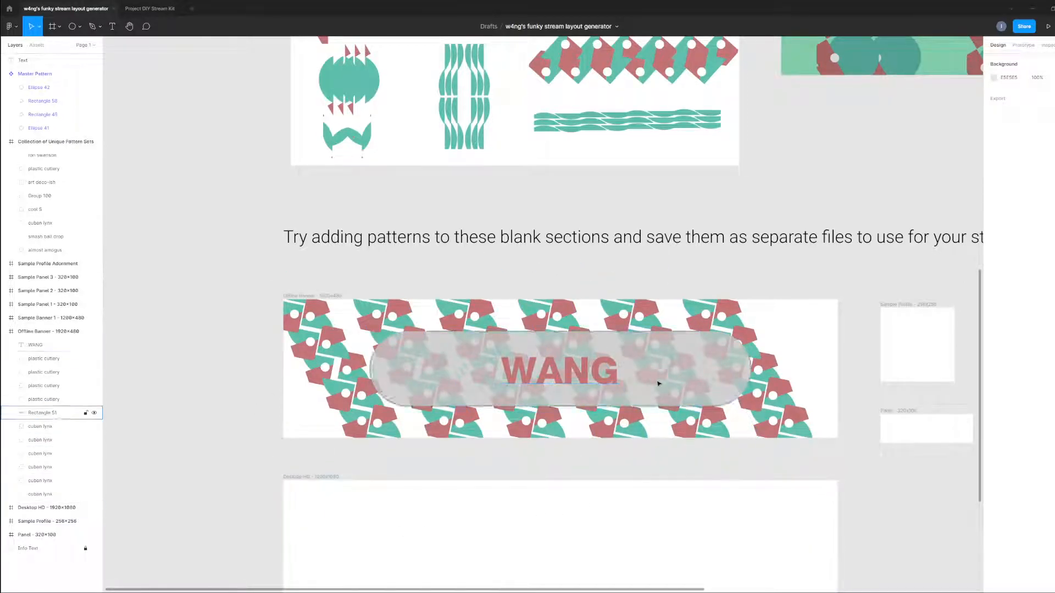
left_click_drag(238, 285, 279, 428)
left_click_drag(256, 377, 192, 379)
Duplicate the small white circle in the Master Pattern and place the copy just beside it on the large green circle.
scroll(193, 379, "up", 8)
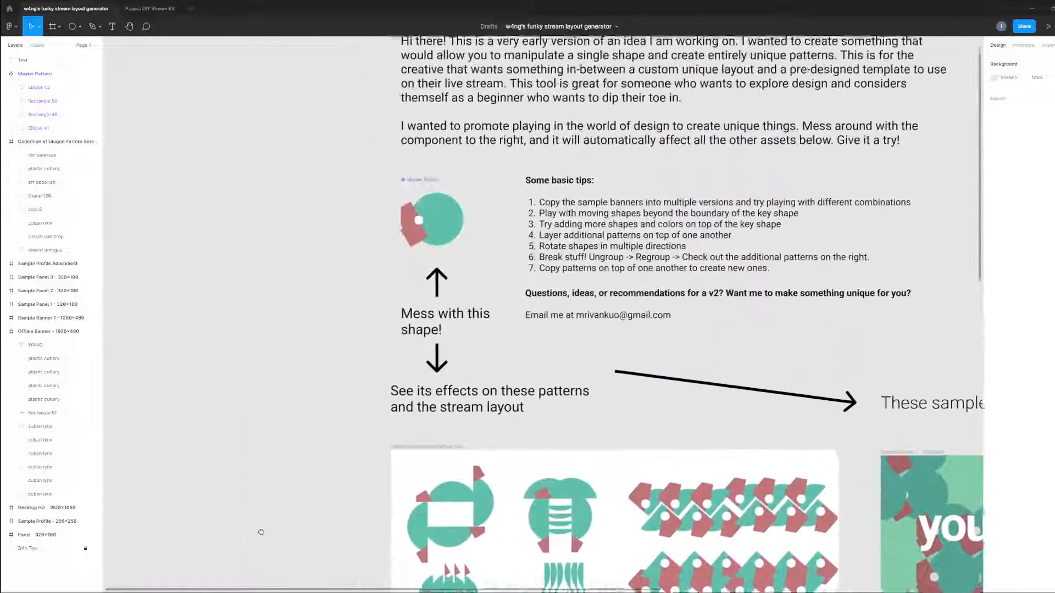
left_click(439, 282)
double_click(427, 281)
left_click_drag(429, 279, 439, 277)
left_click(306, 401)
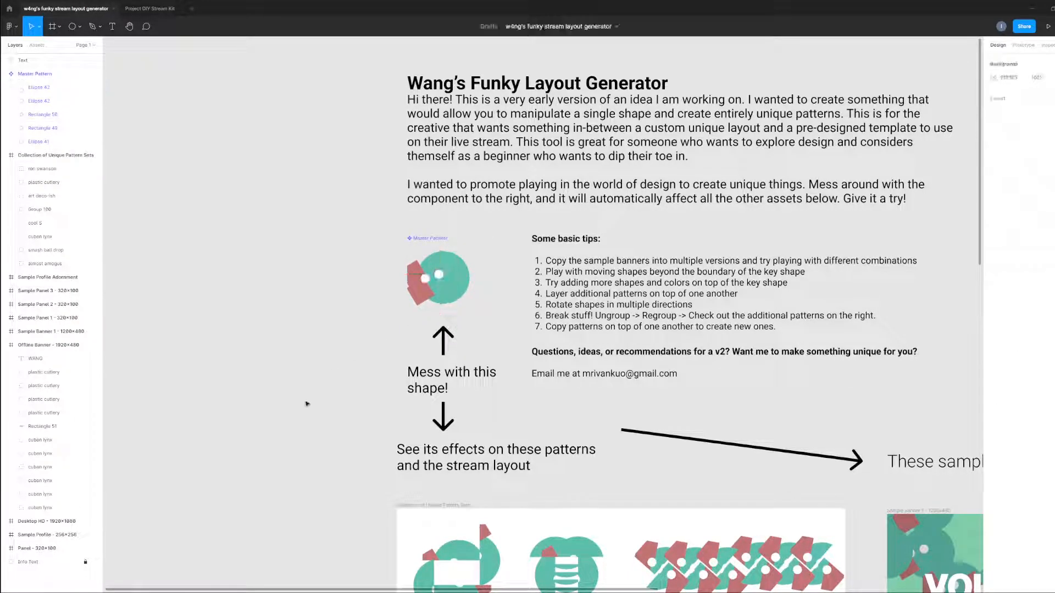
left_click_drag(304, 451, 306, 156)
left_click_drag(360, 423, 246, 136)
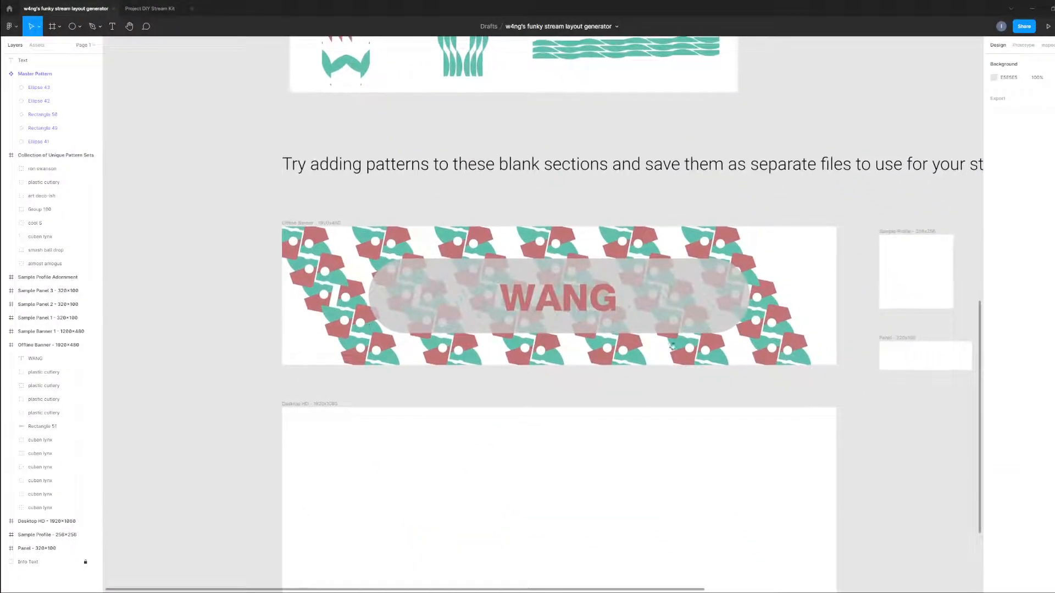
scroll(322, 412, "down", 6)
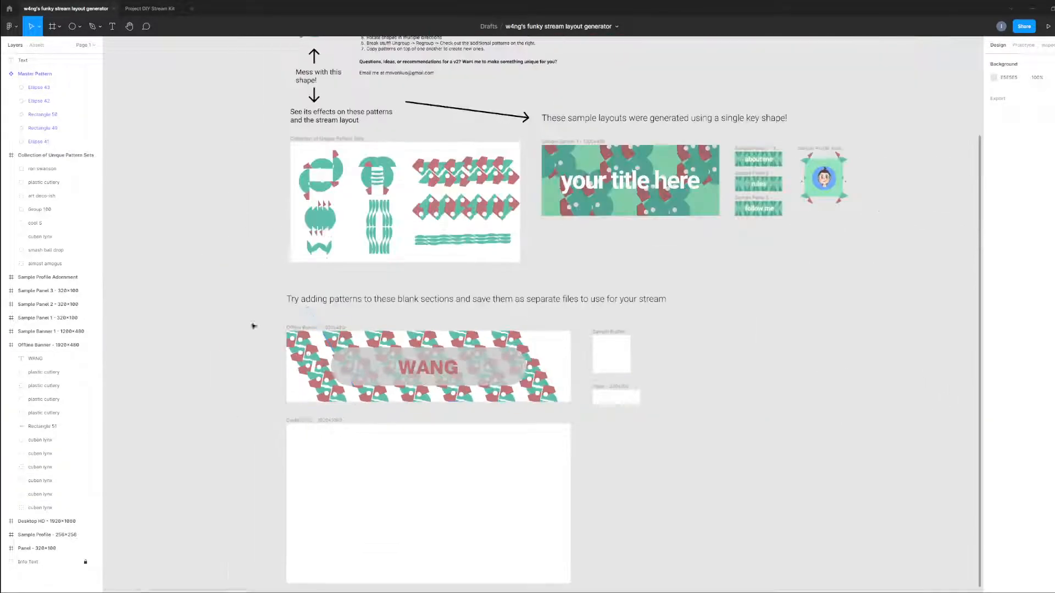
Change the fill of the Master Pattern's large green circle to a muted purple.
scroll(374, 417, "up", 6)
scroll(448, 413, "up", 6)
left_click(399, 174)
double_click(423, 174)
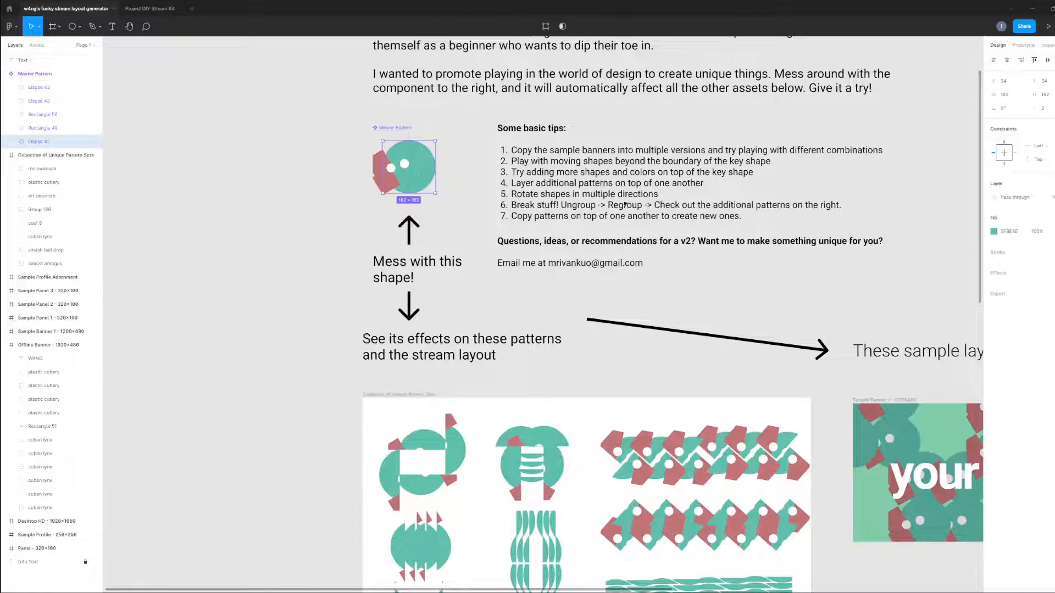
left_click(993, 232)
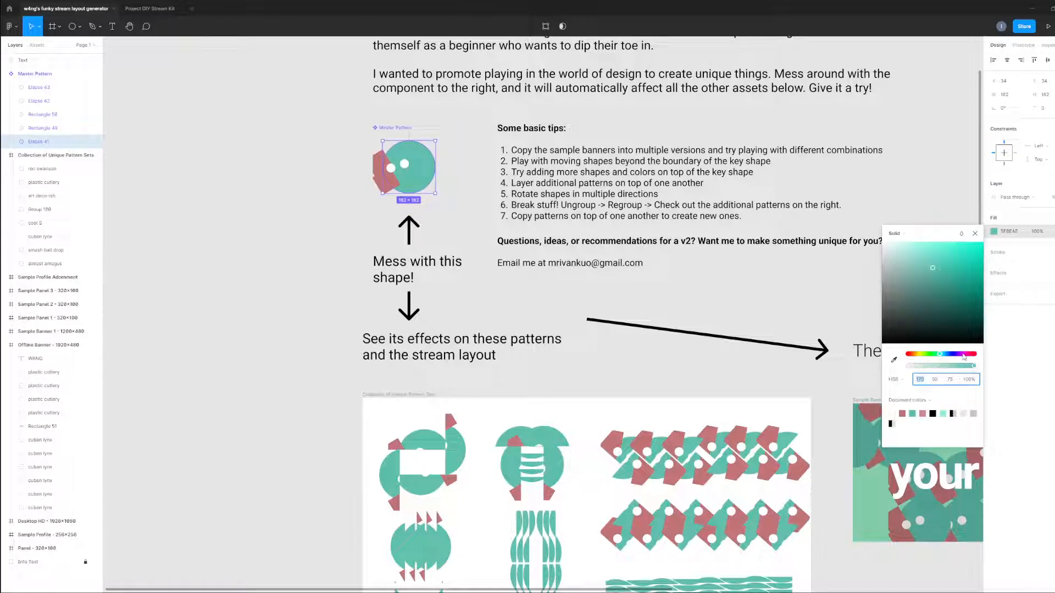
left_click(964, 354)
left_click_drag(927, 317, 899, 278)
left_click(860, 295)
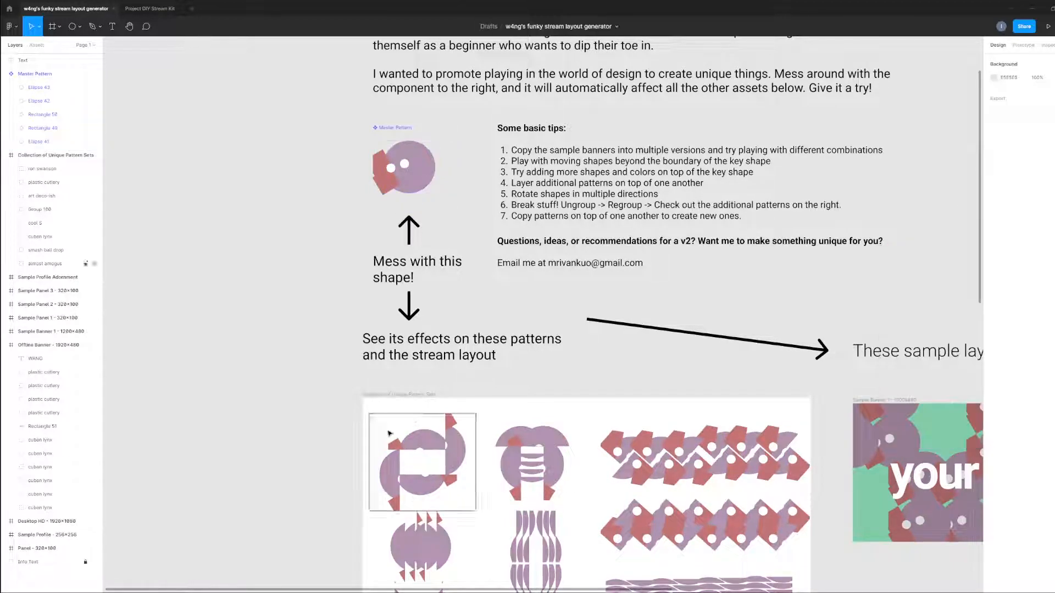
Examine how the recoloured Master Pattern affects the pattern collection, the sample layouts and the Offline Banner.
left_click_drag(224, 479, 226, 301)
scroll(226, 302, "right", 10)
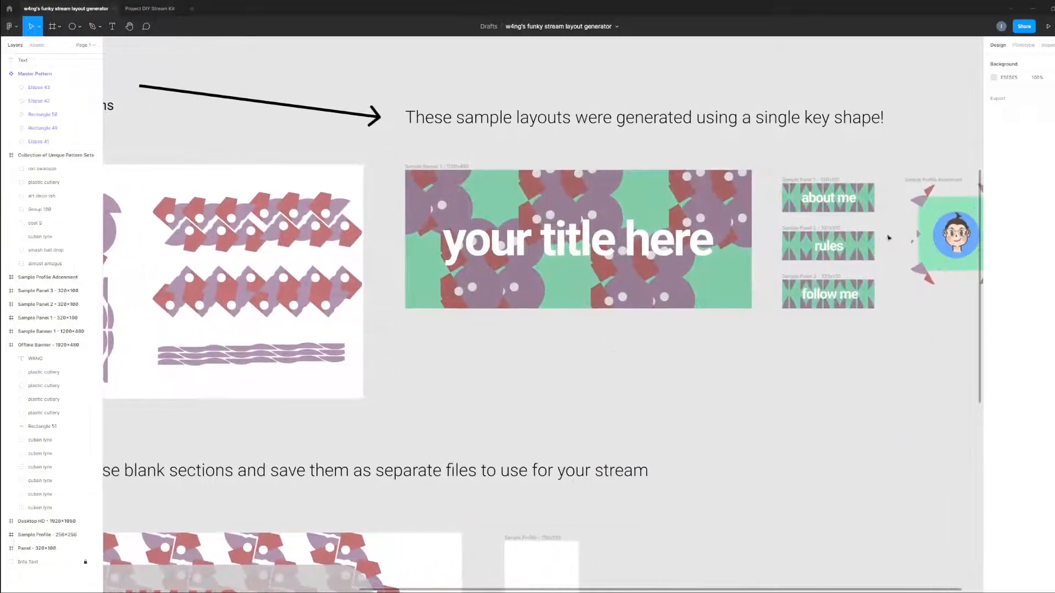
scroll(714, 396, "right", 2)
scroll(767, 302, "left", 10)
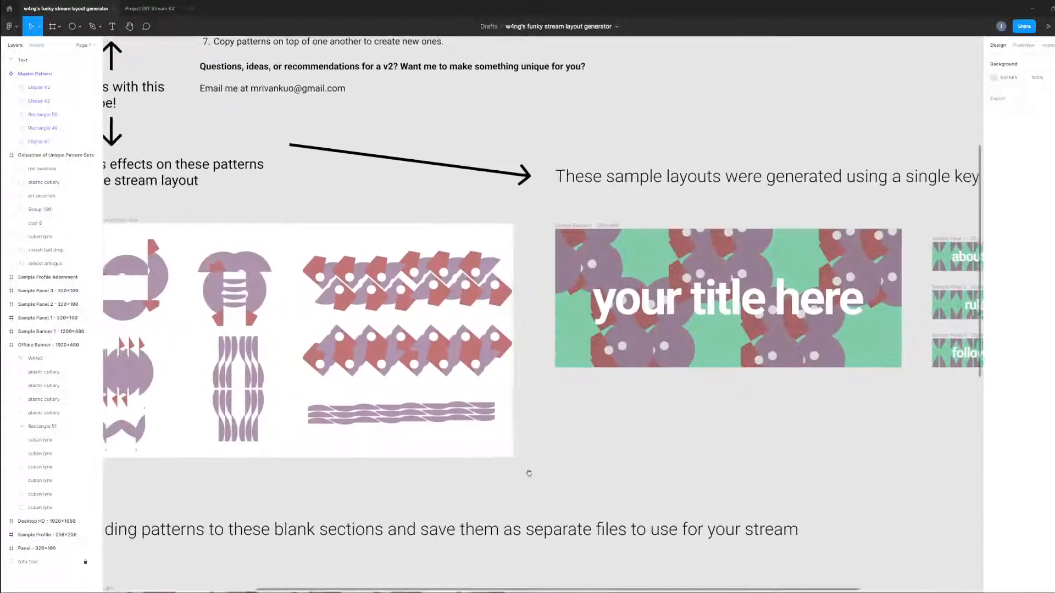
scroll(511, 478, "down", 4)
scroll(700, 408, "down", 3)
scroll(700, 408, "right", 1)
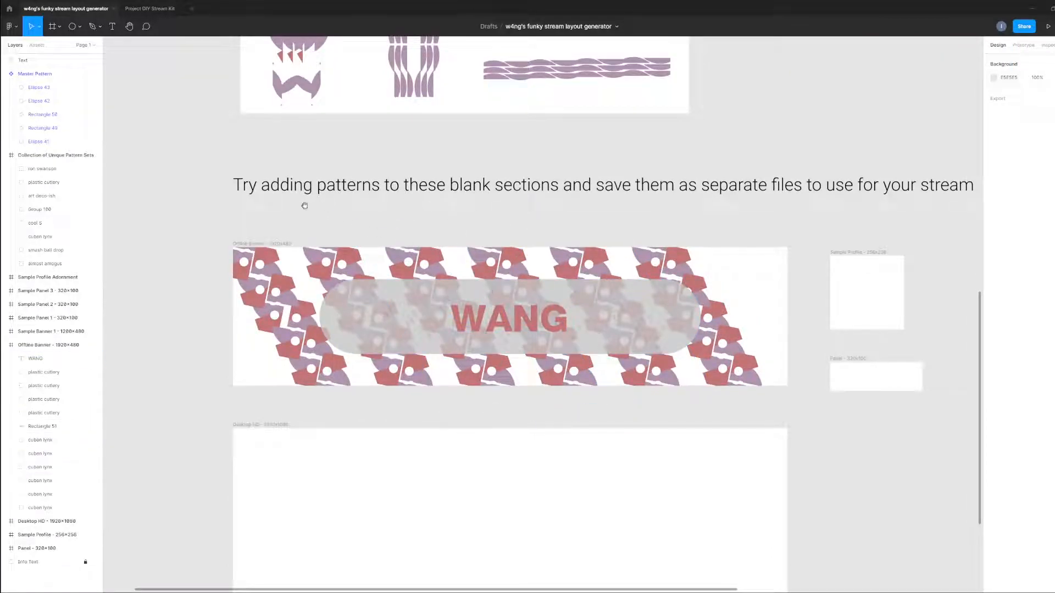
left_click_drag(304, 207, 364, 341)
left_click_drag(431, 282, 565, 392)
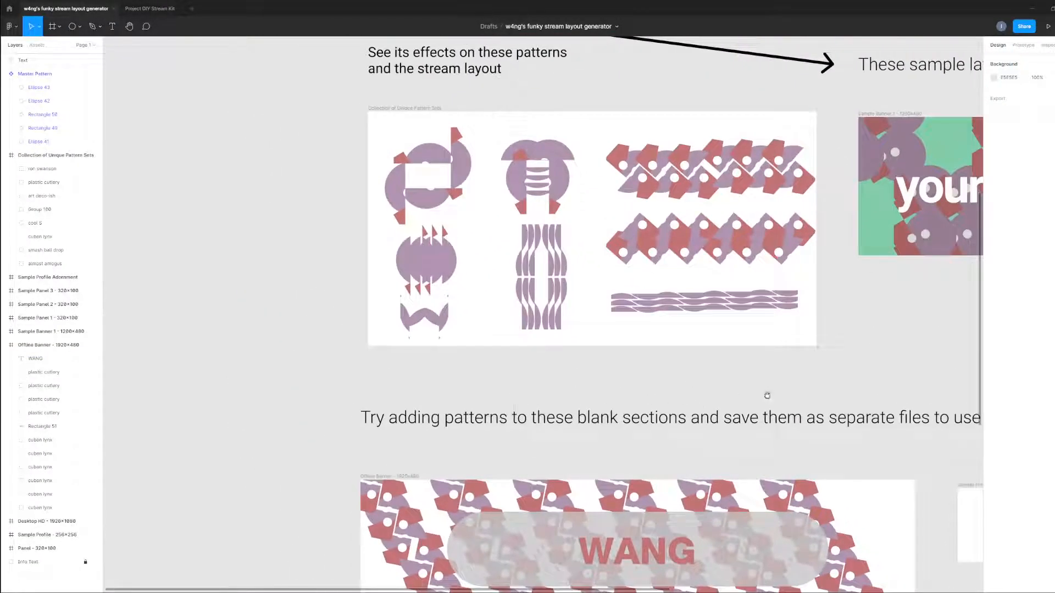
left_click_drag(761, 395, 640, 285)
left_click_drag(488, 305, 480, 423)
scroll(637, 403, "down", 2)
left_click_drag(810, 365, 676, 313)
scroll(704, 336, "down", 2)
scroll(663, 346, "up", 2)
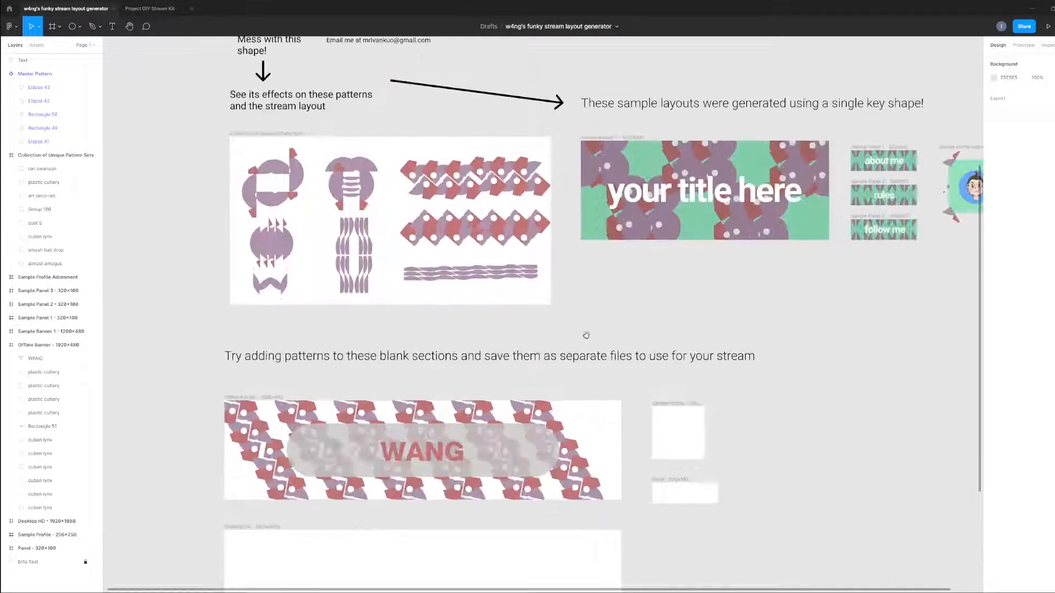
left_click_drag(586, 335, 619, 348)
scroll(379, 549, "up", 4)
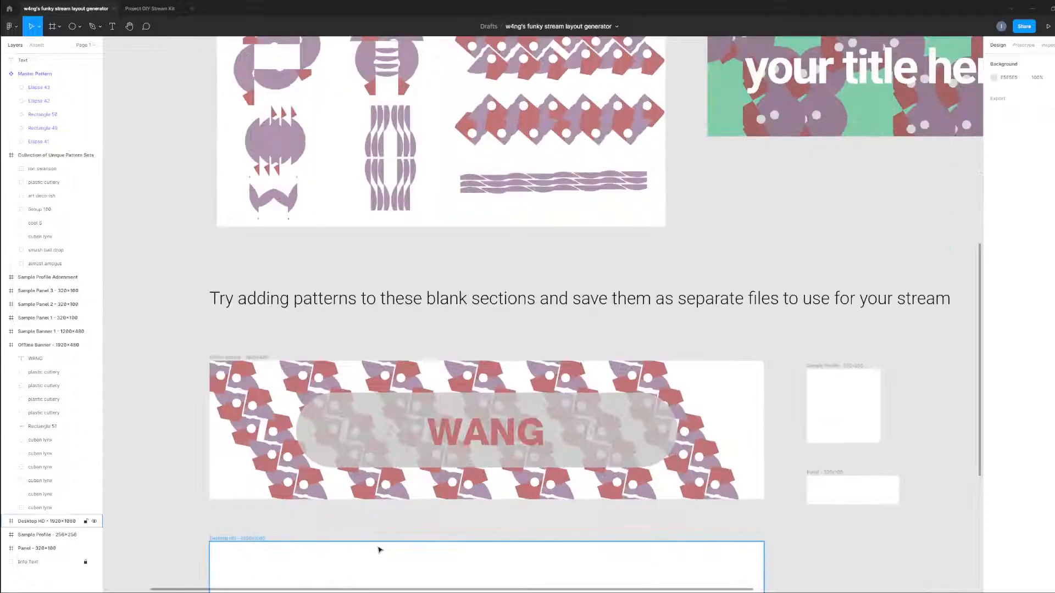
scroll(467, 505, "down", 3)
left_click_drag(723, 258, 775, 422)
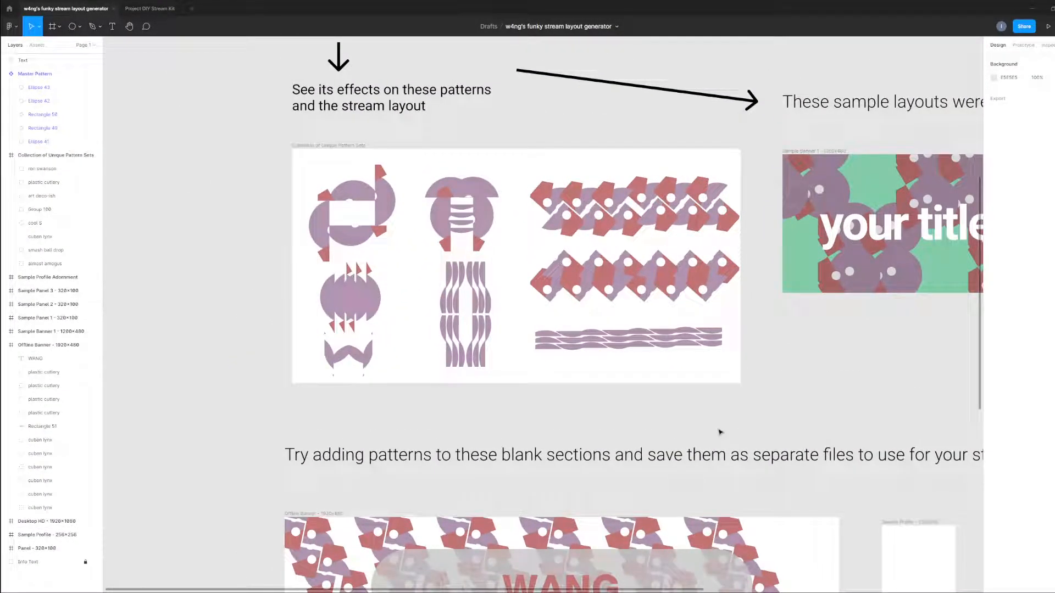
left_click_drag(731, 402, 710, 320)
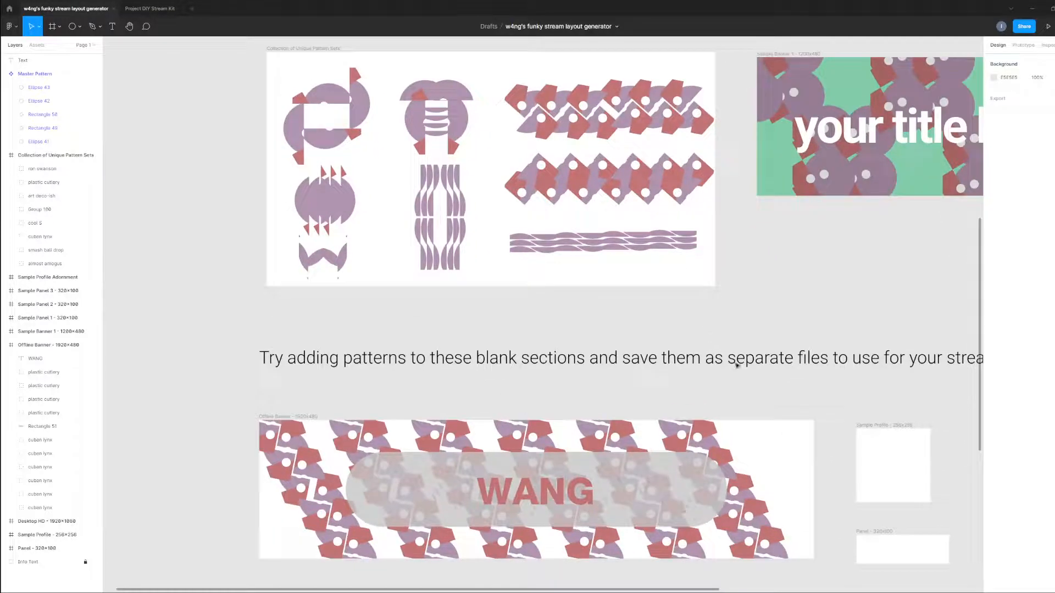
left_click_drag(783, 339, 769, 445)
scroll(666, 323, "down", 1)
scroll(669, 322, "up", 1)
scroll(634, 347, "down", 1)
left_click_drag(745, 407, 715, 470)
left_click_drag(816, 455, 747, 464)
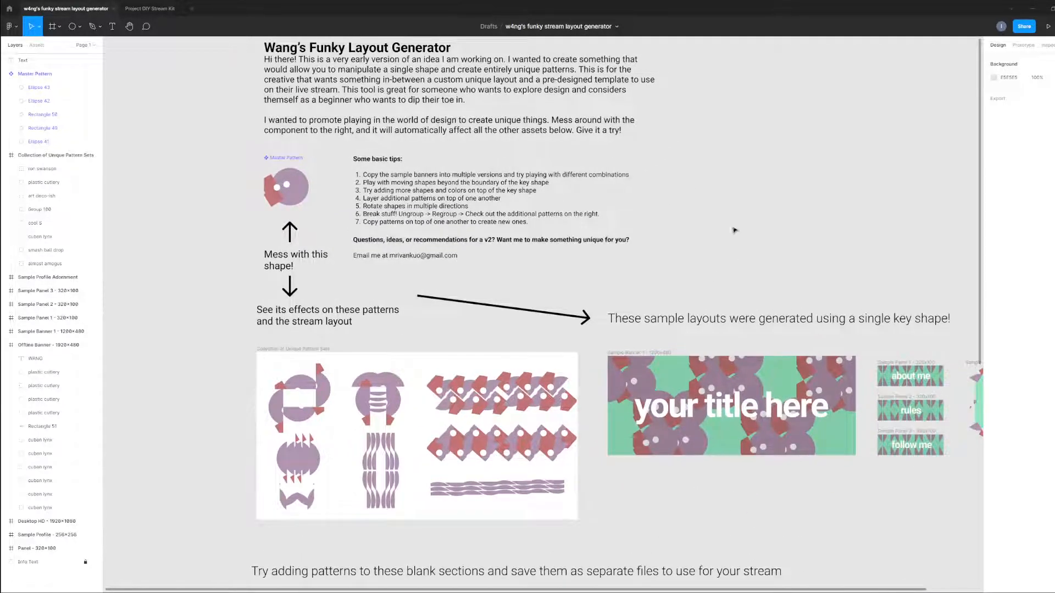
left_click_drag(727, 227, 707, 317)
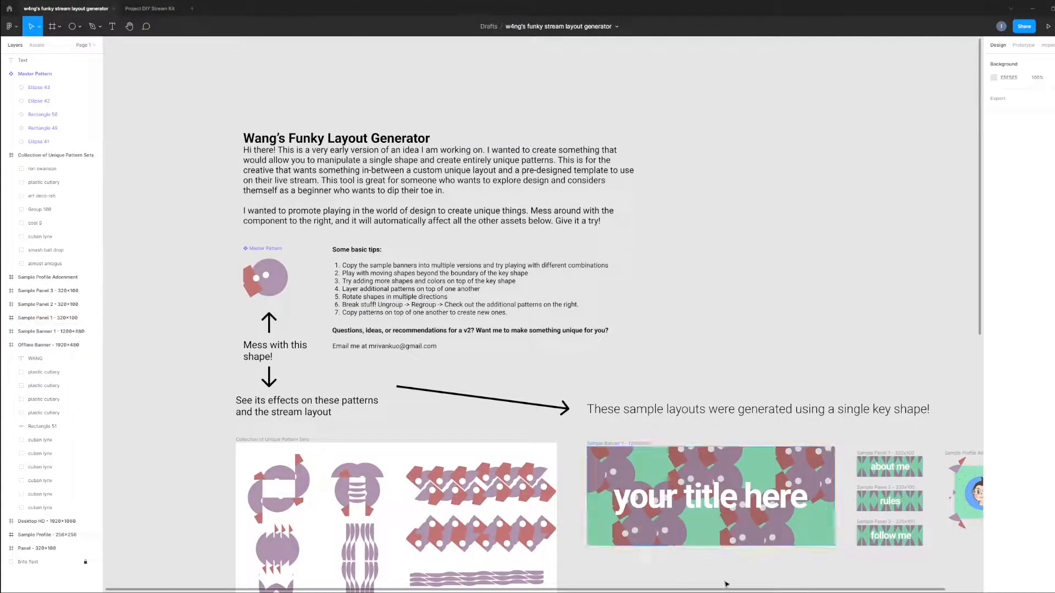
left_click_drag(709, 576, 698, 344)
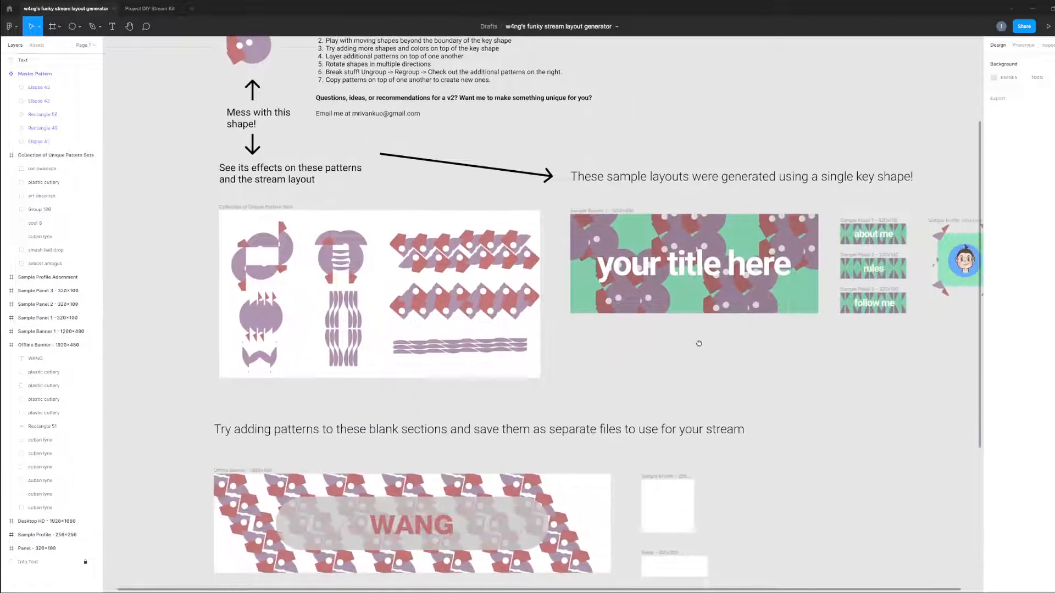